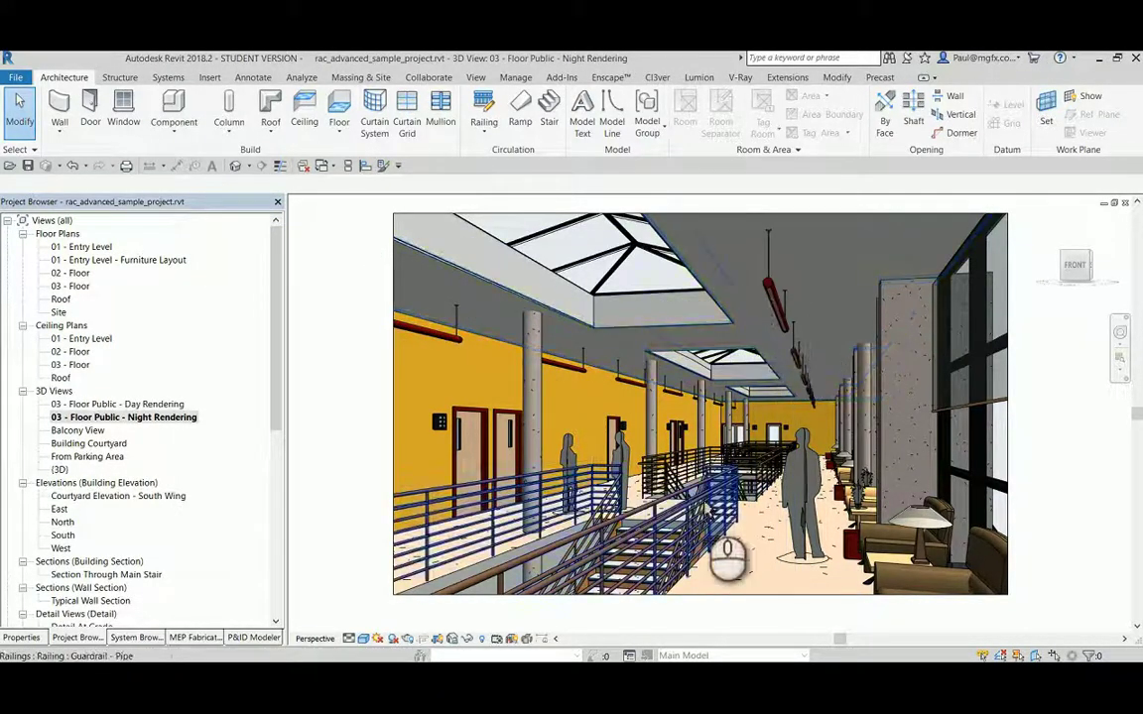
- Move the still sun time from 10:00 to a late evening hour in Sun Settings
left_click(380, 640)
left_click(417, 585)
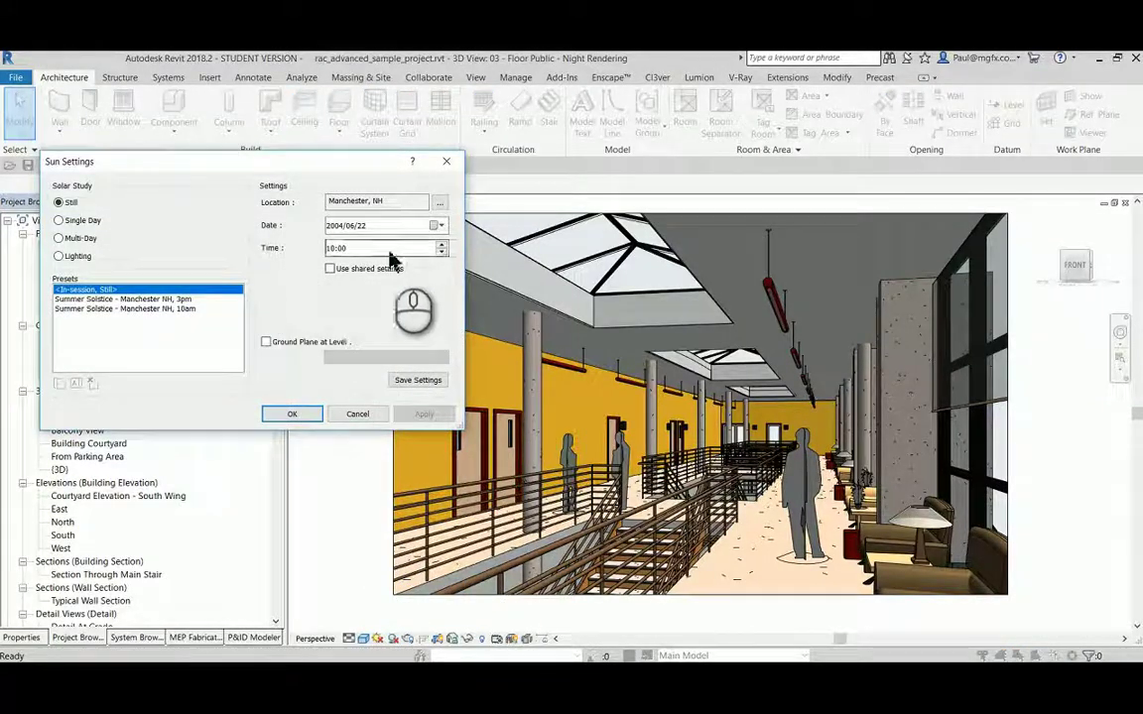
left_click(338, 253)
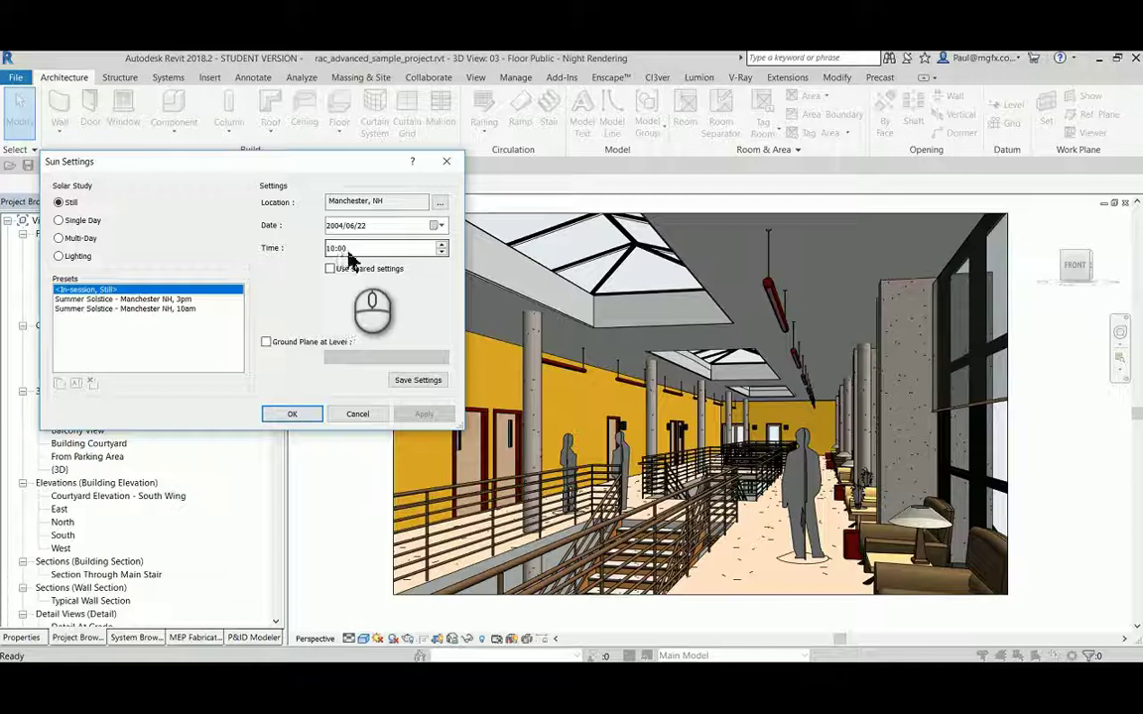
left_click(441, 251)
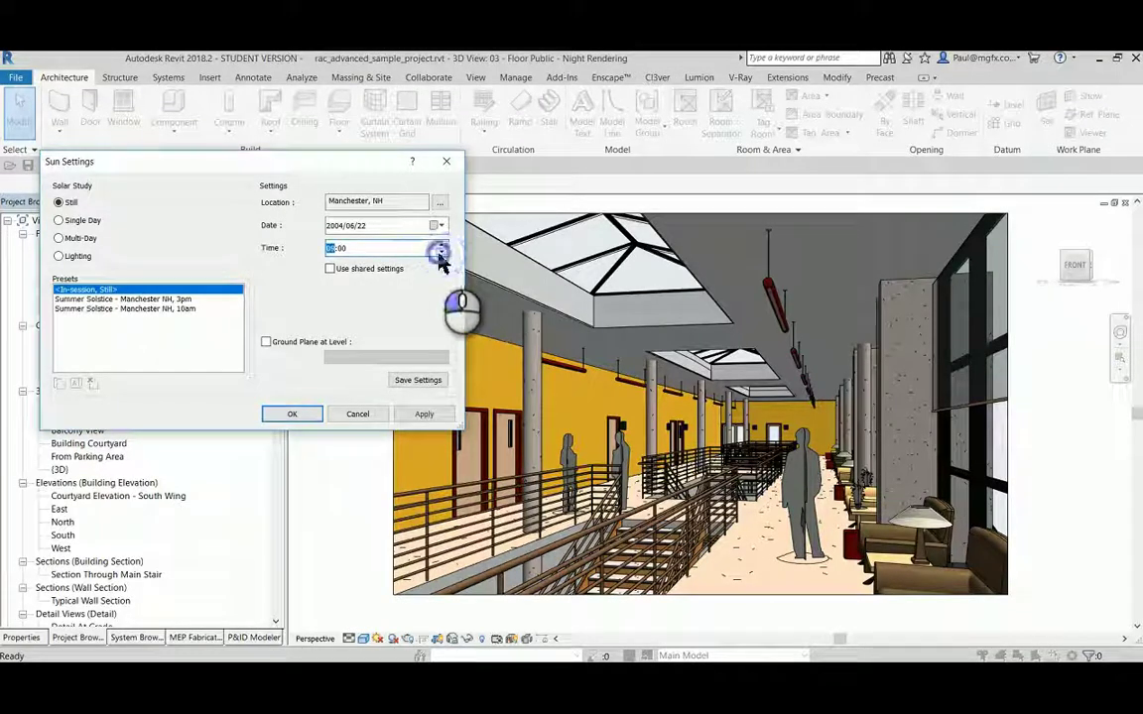
left_click(441, 253)
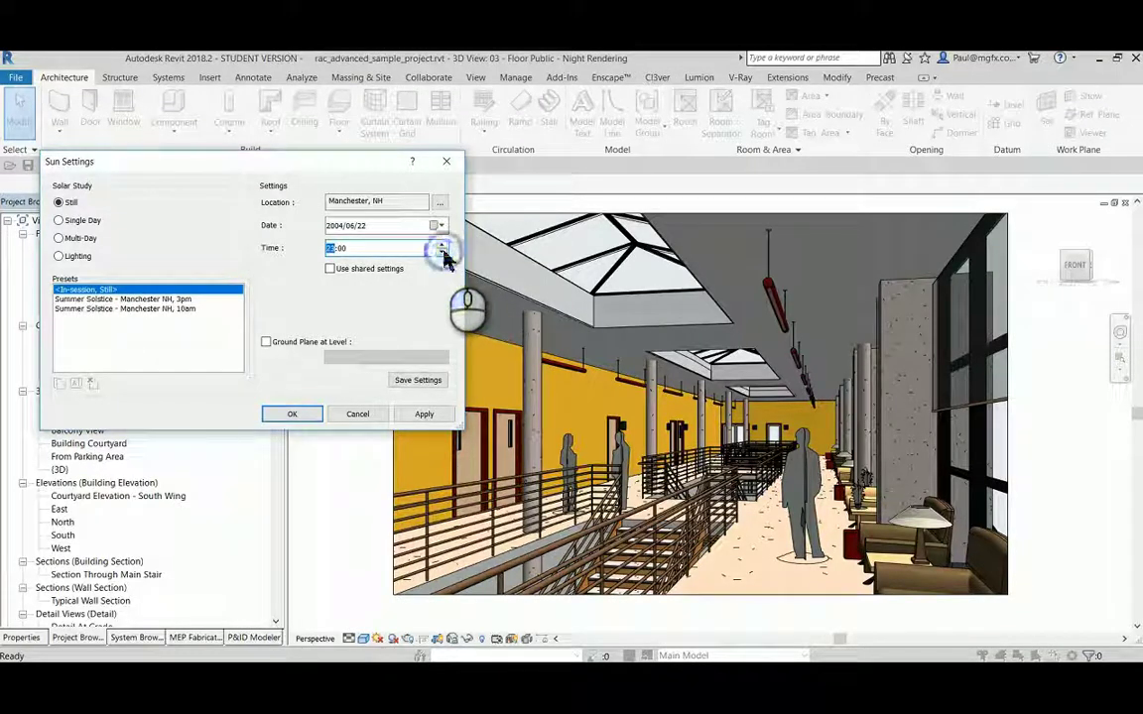
left_click(442, 253)
left_click(442, 253)
left_click(441, 251)
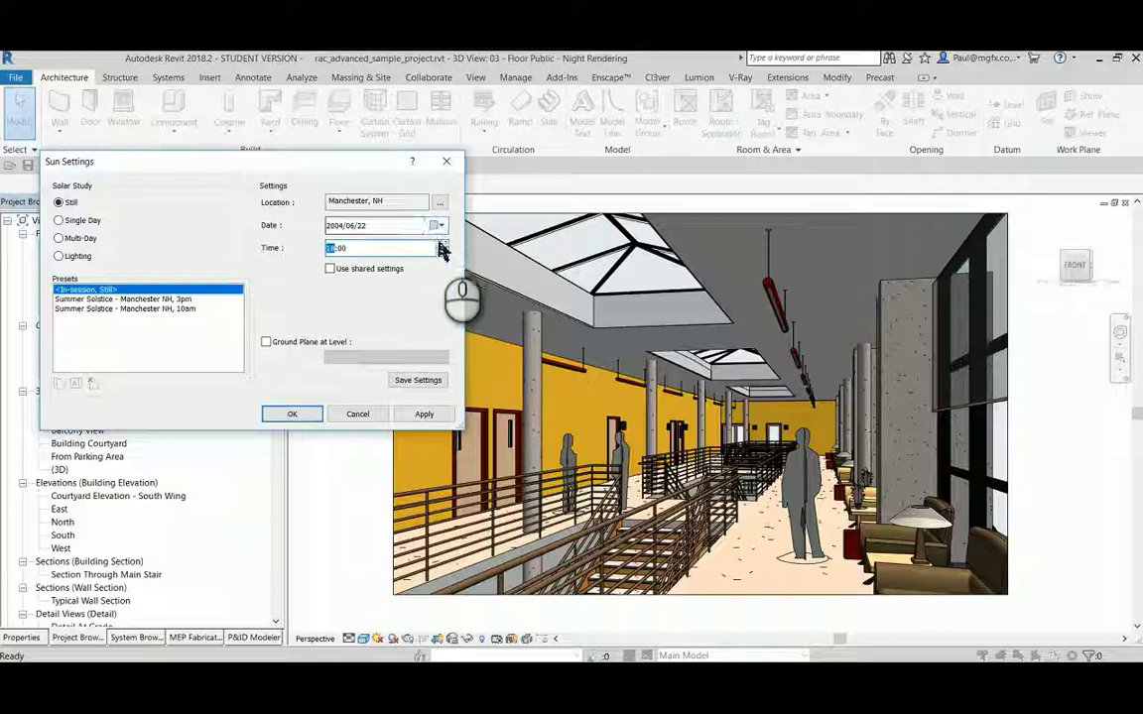
left_click(441, 251)
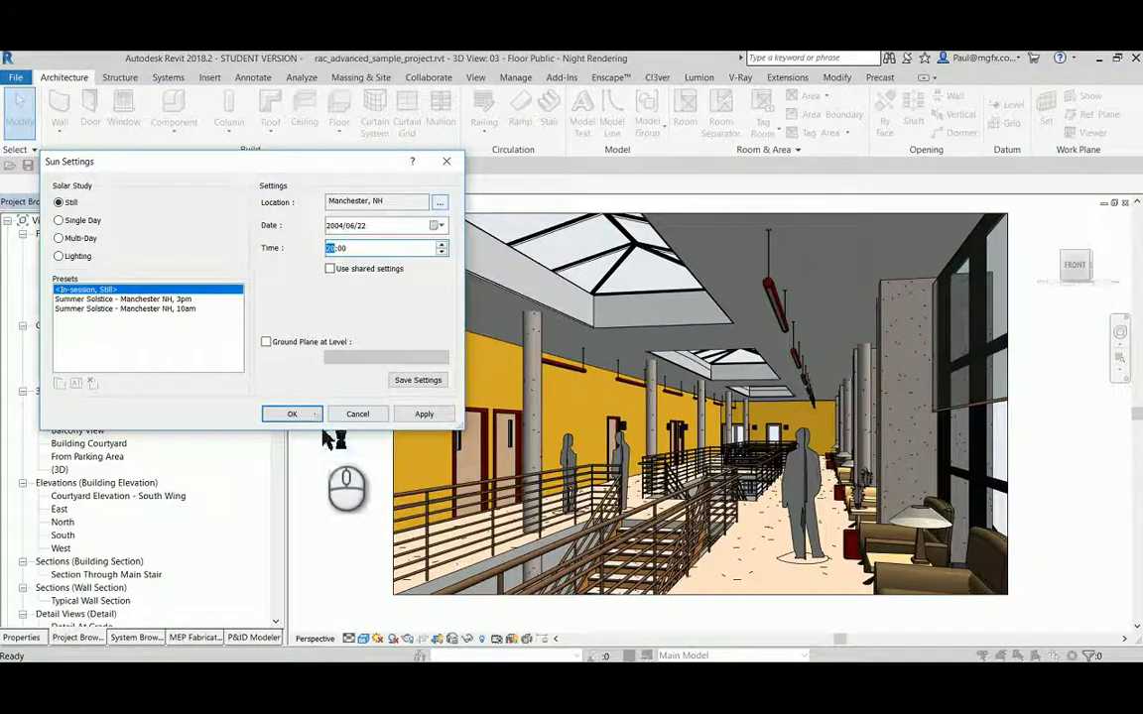
left_click(297, 414)
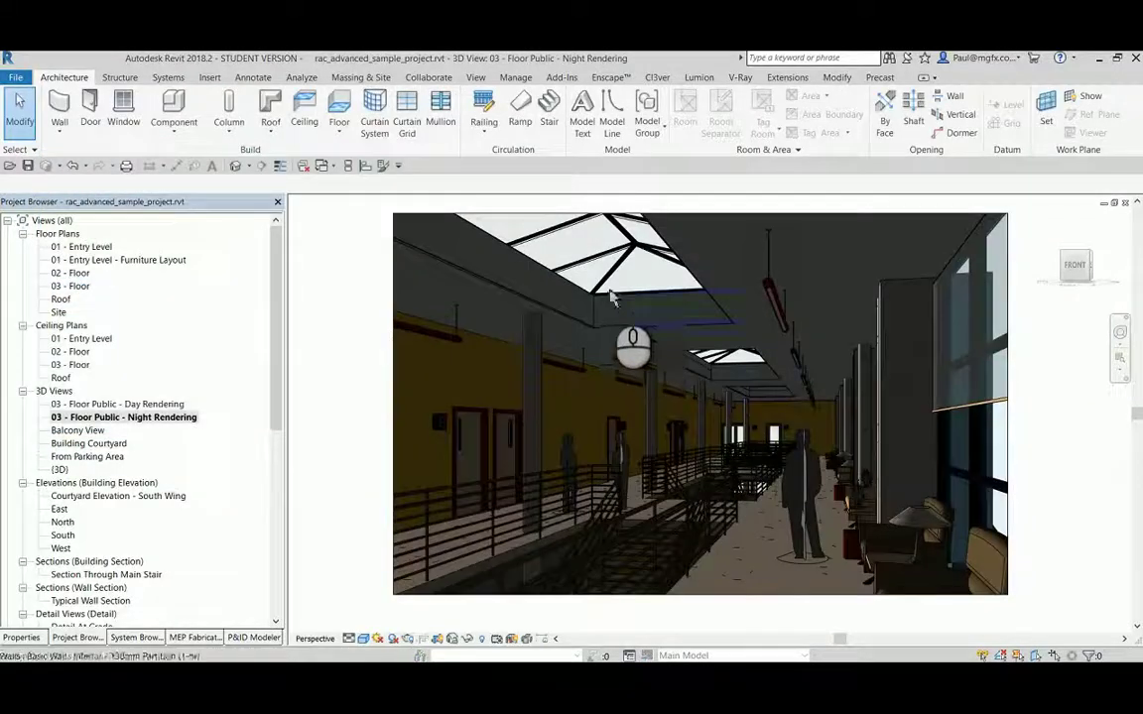
- Lower Enscape's Exposure Brightness from 100% to 67% in the rendering settings
left_click(610, 78)
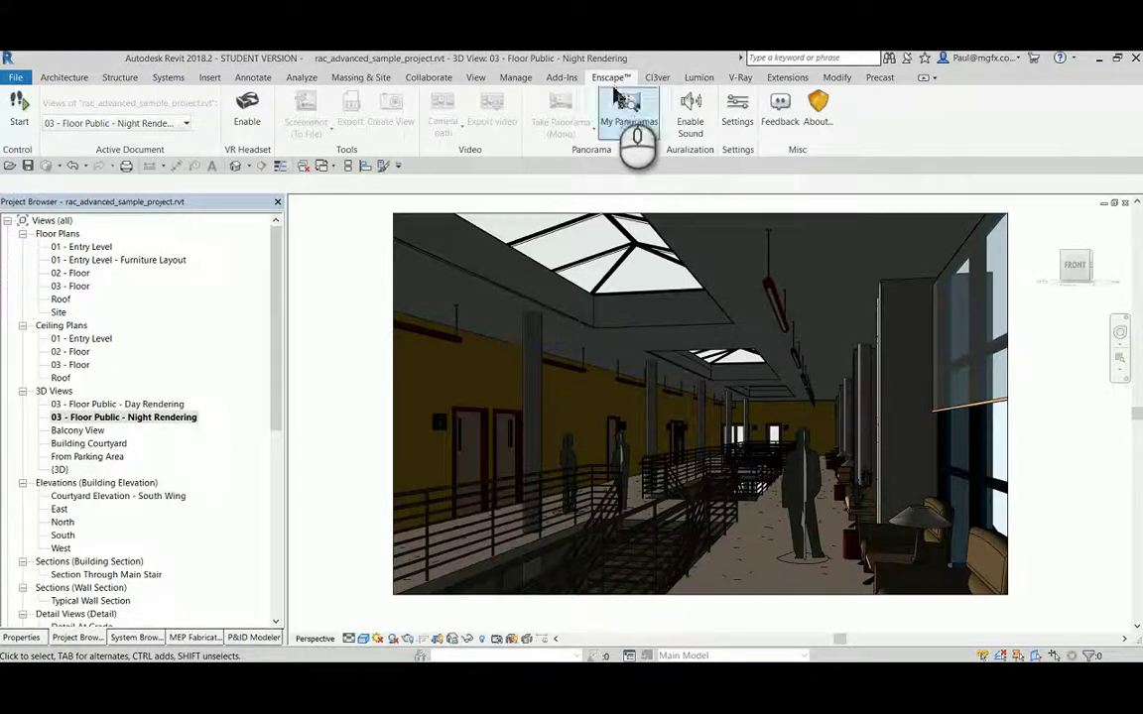
left_click(737, 111)
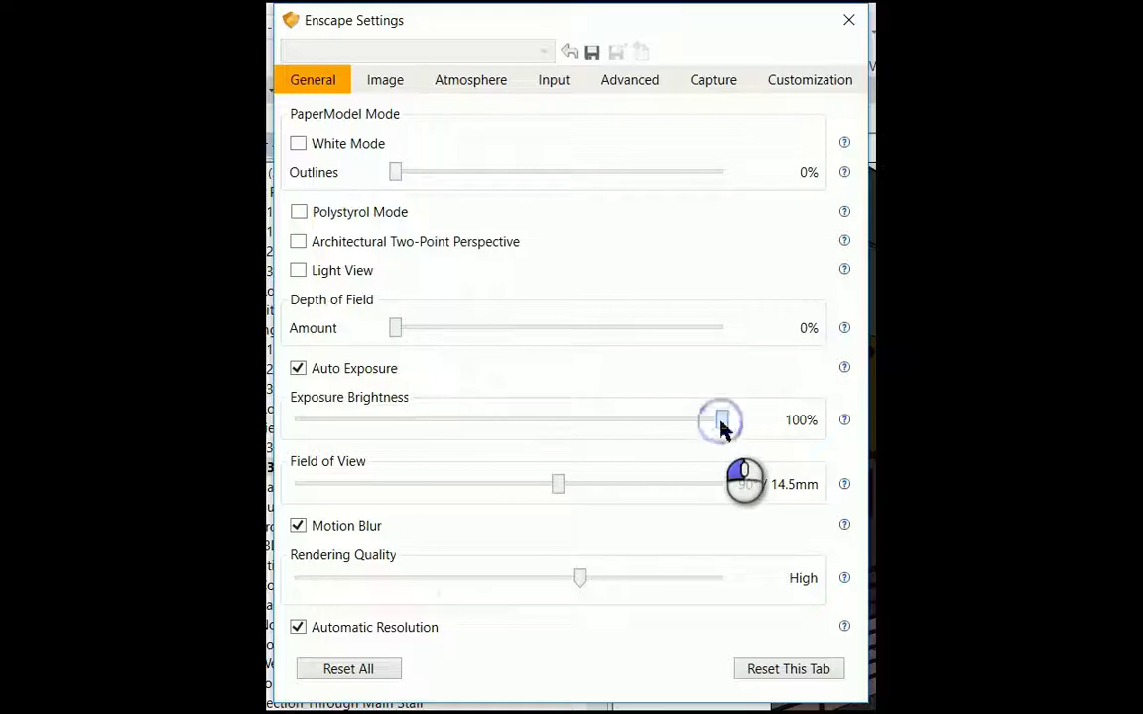
left_click_drag(721, 427, 579, 432)
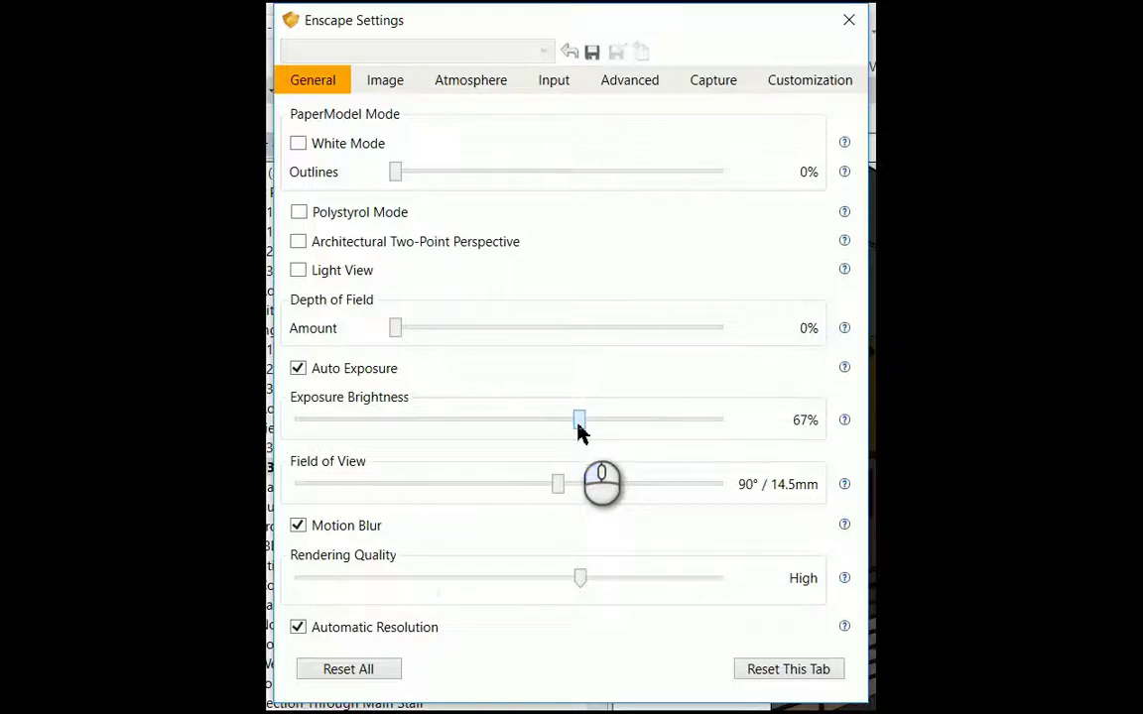
- Review the Image, Atmosphere, Input, Advanced, Capture and Customization settings, then close Enscape settings
left_click(385, 80)
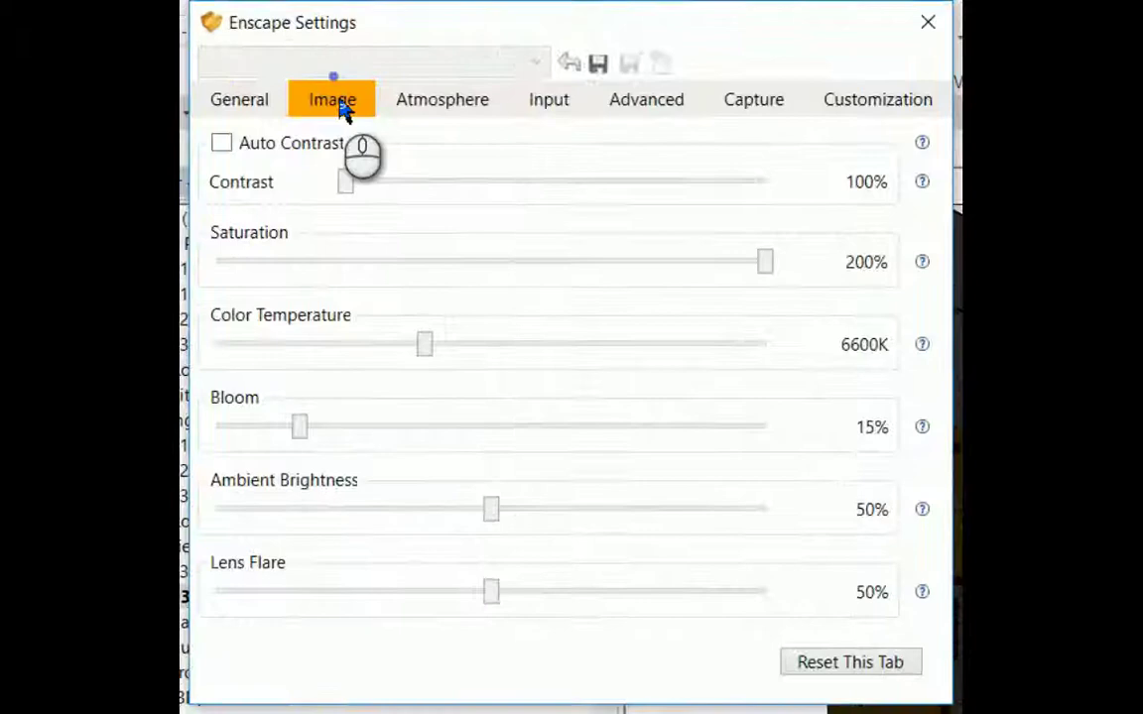
left_click(421, 109)
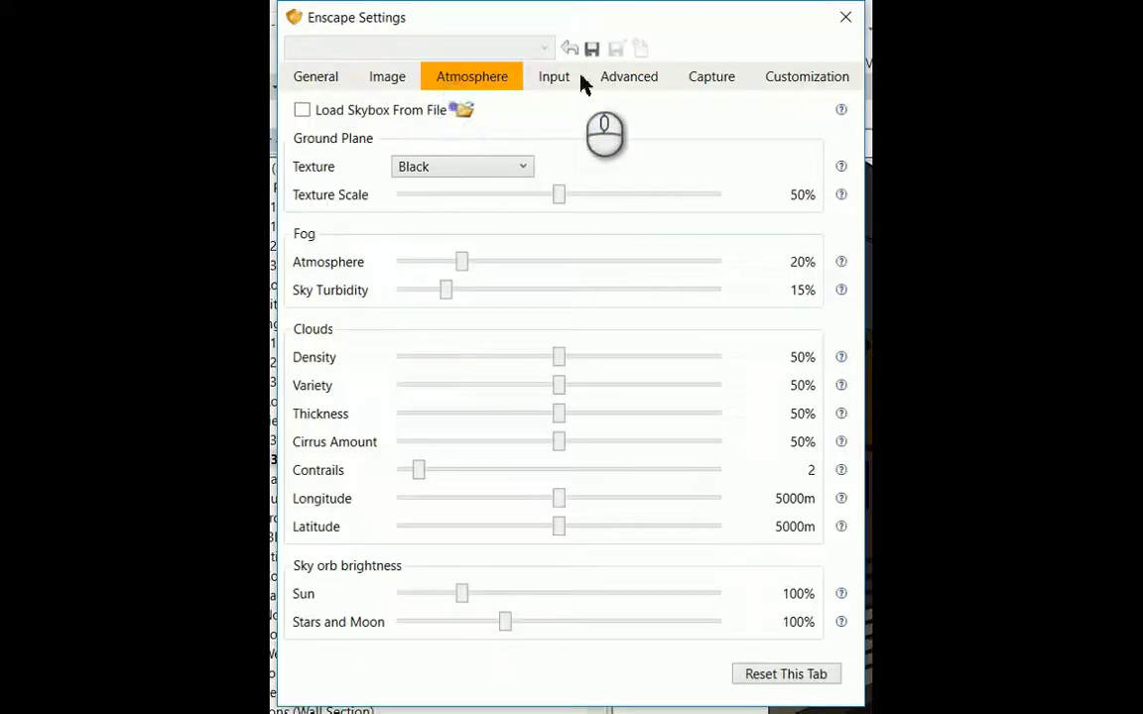
left_click(566, 107)
left_click(643, 114)
left_click(766, 114)
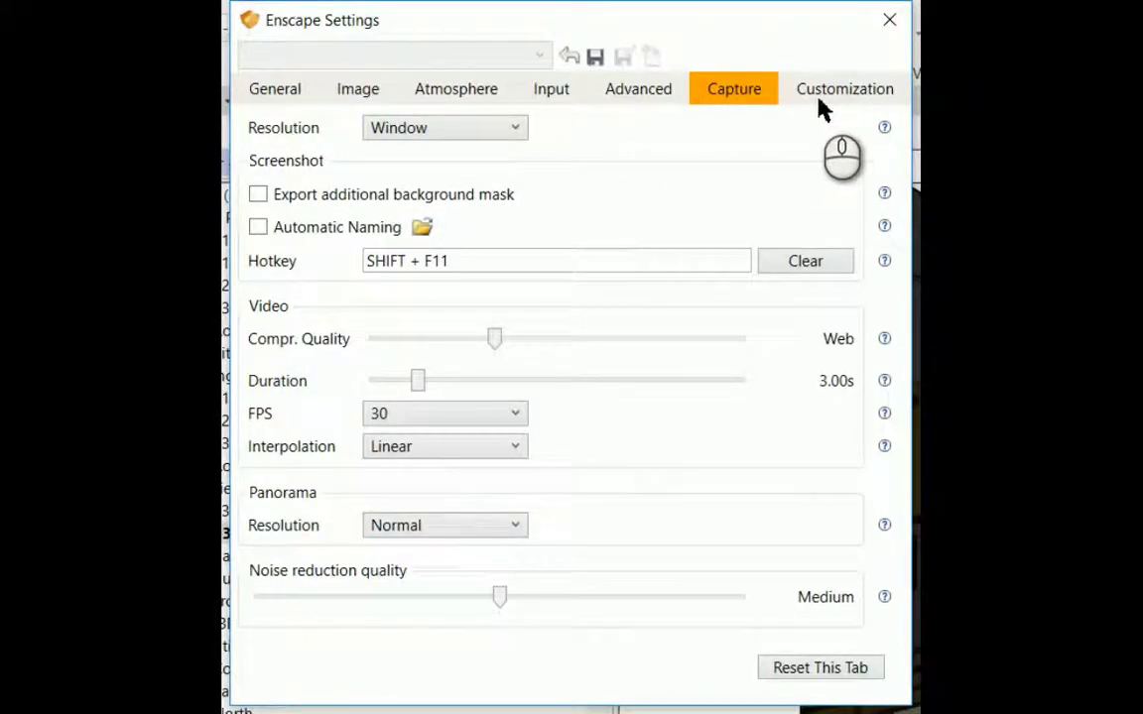
left_click(888, 112)
left_click(119, 256)
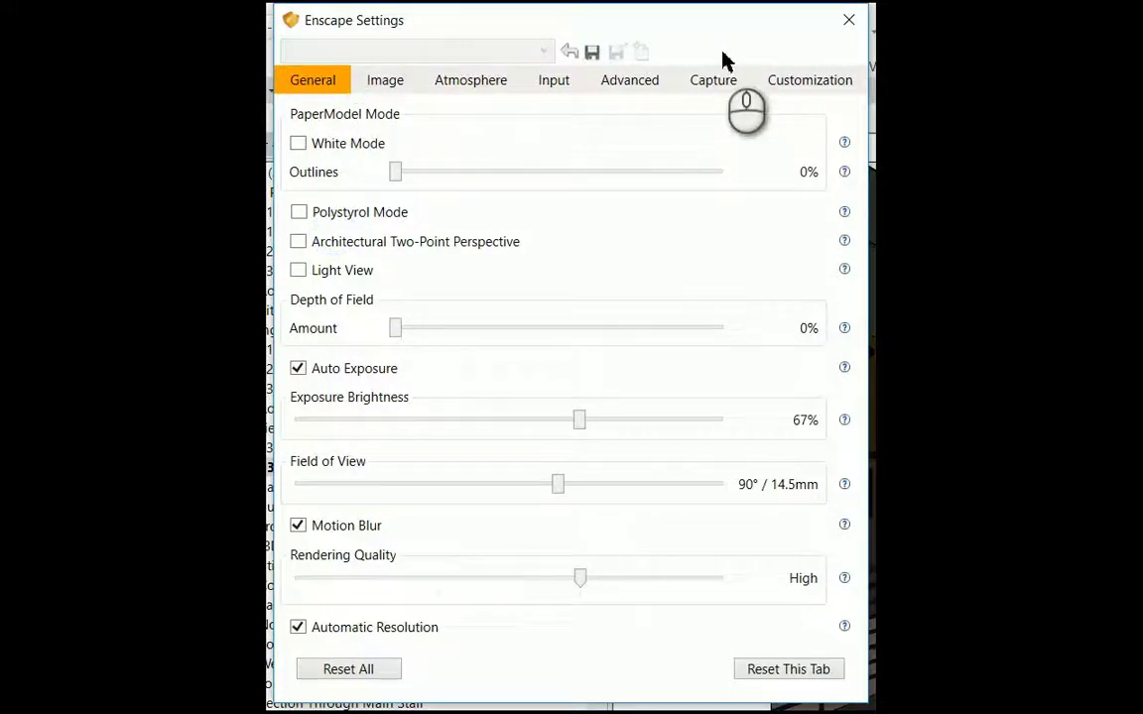
left_click(851, 22)
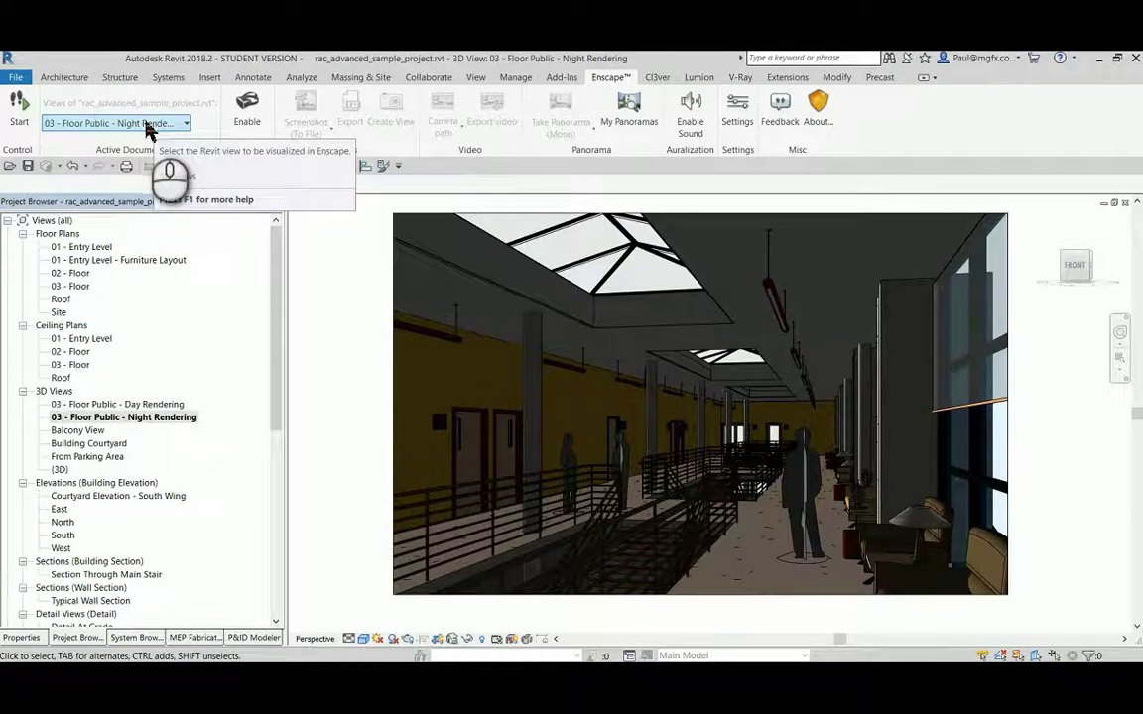
- Start Enscape on the 03 - Floor Public - Night Rendering view
left_click(26, 113)
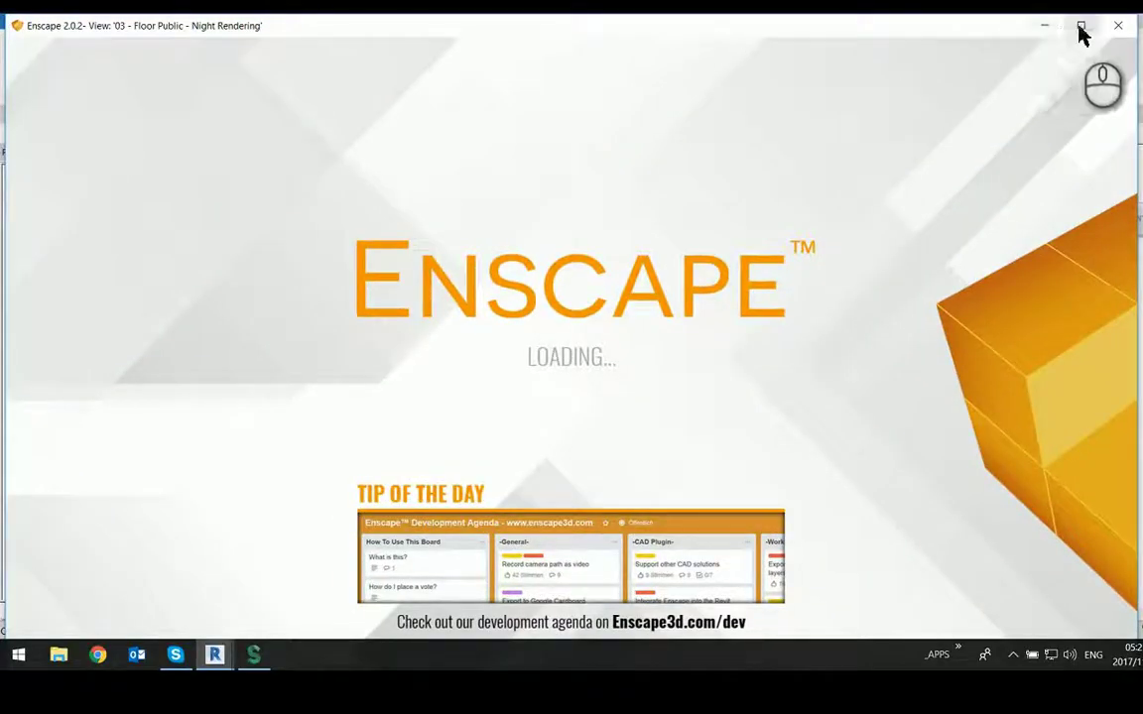
- Maximize Enscape, look around the lit corridor and up toward the skylight, then return to Revit
left_click(1081, 29)
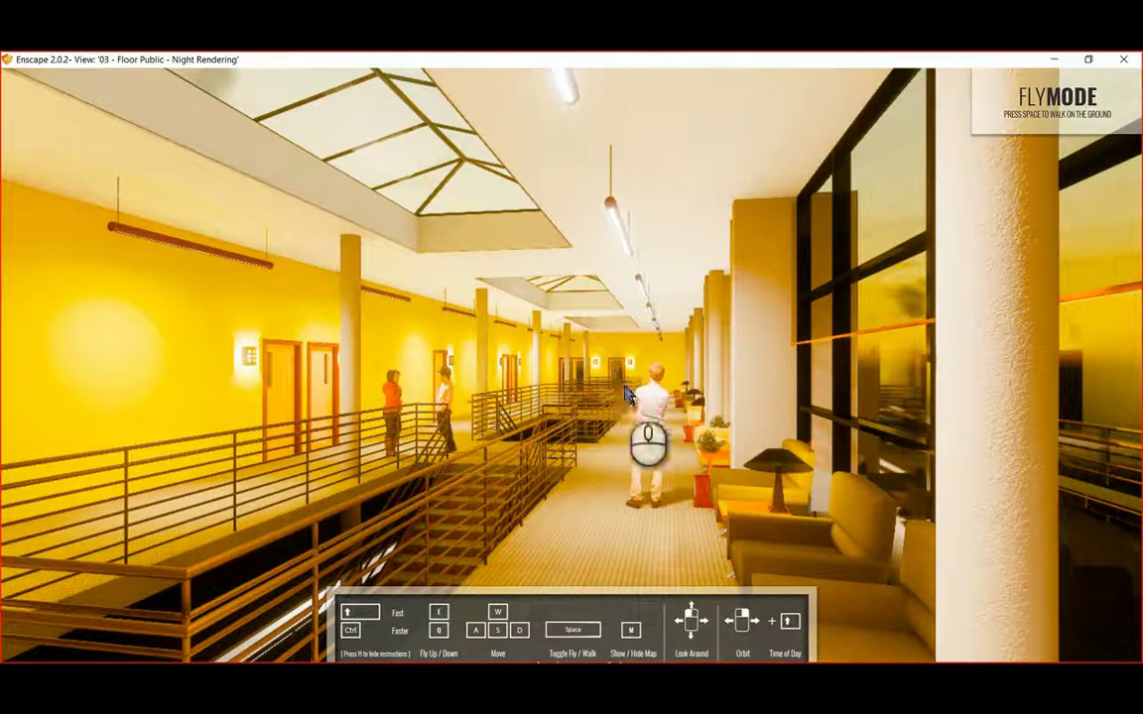
left_click_drag(651, 382, 643, 387)
left_click_drag(665, 431, 665, 433)
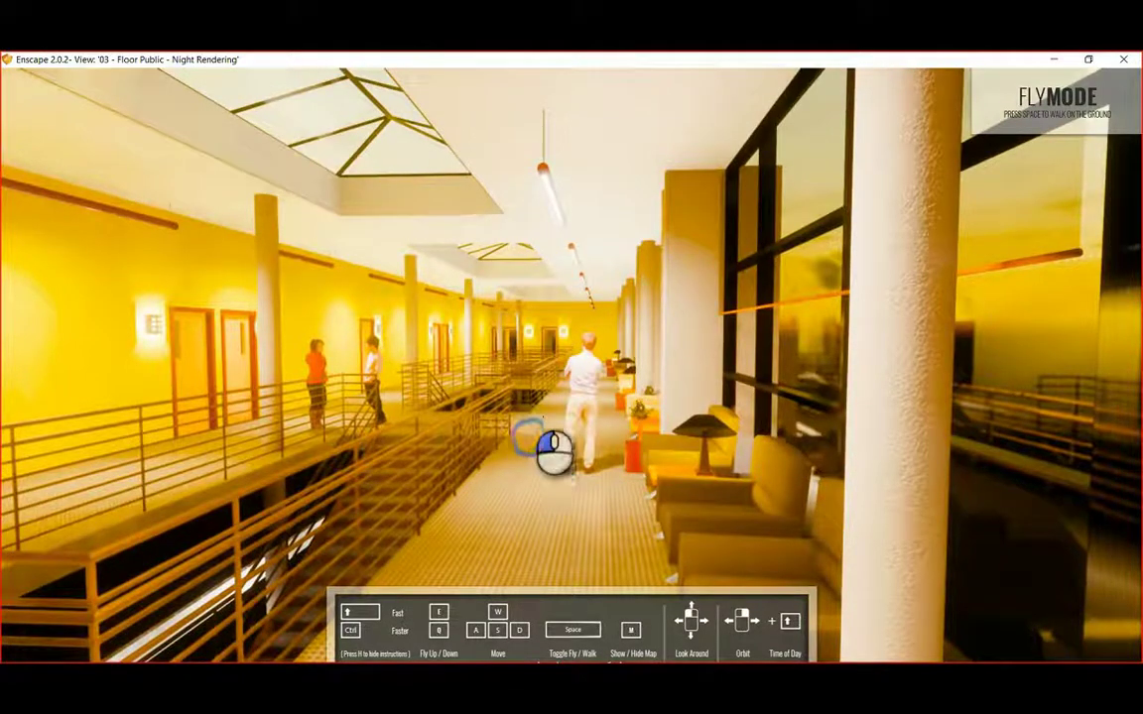
left_click_drag(552, 451, 566, 455)
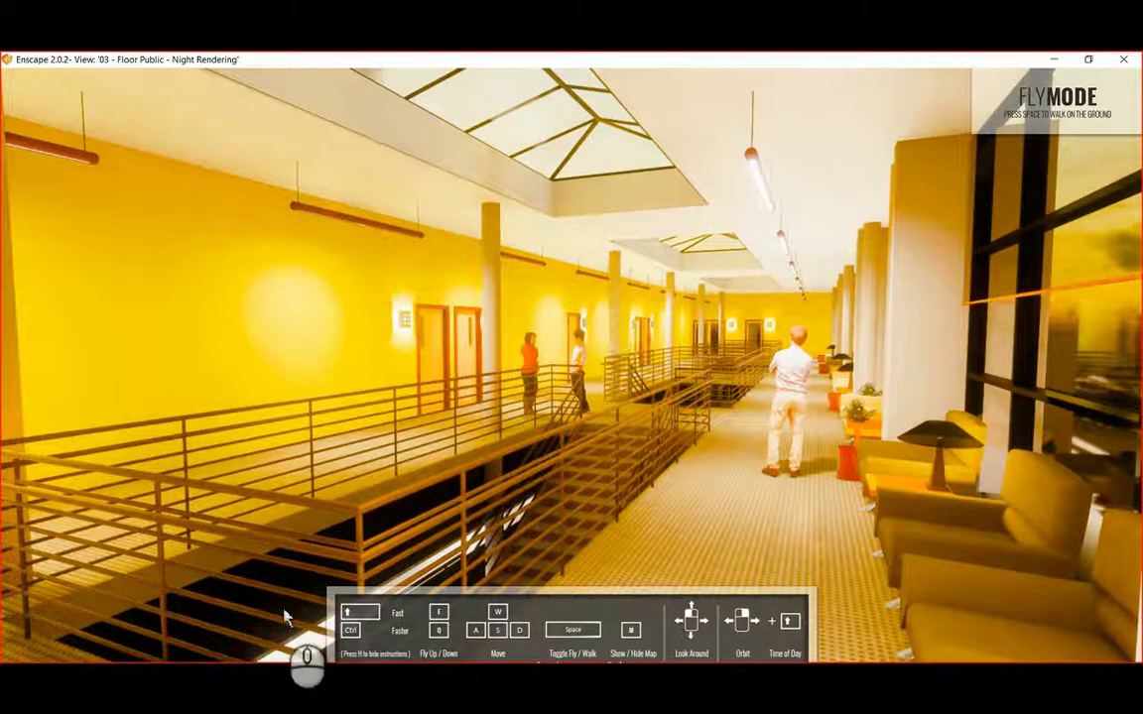
left_click(179, 620)
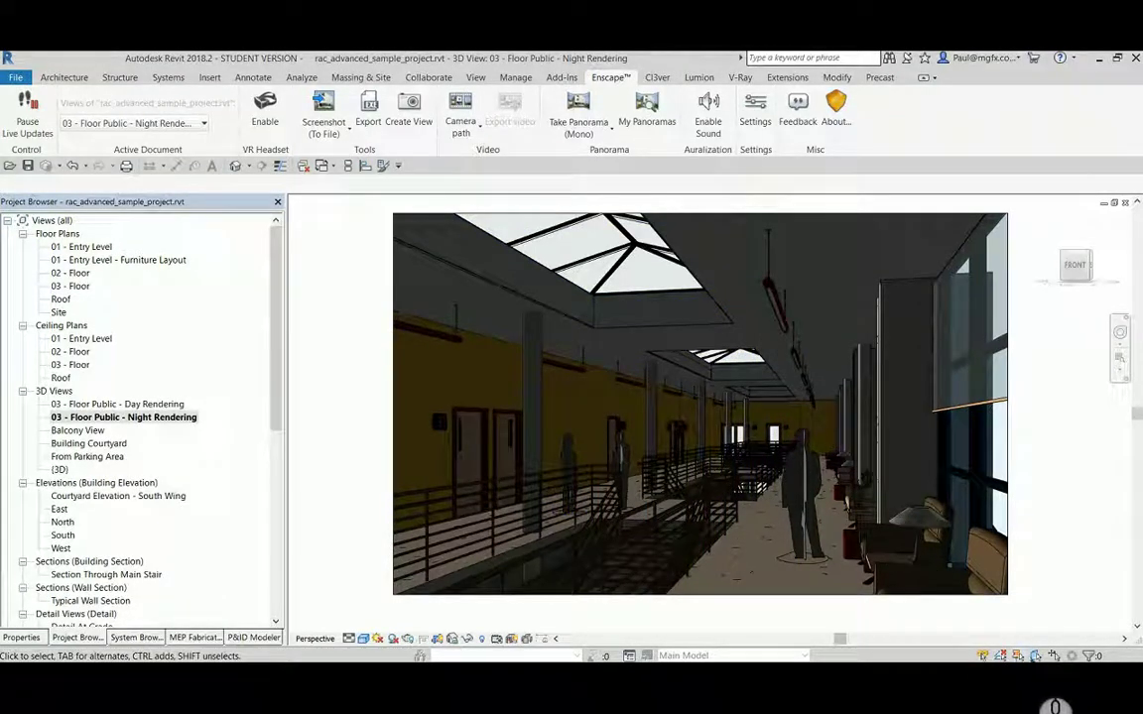
- Set the pendant light type's initial intensity to 40 W at 93.75 lm/W and apply it
left_click(776, 295)
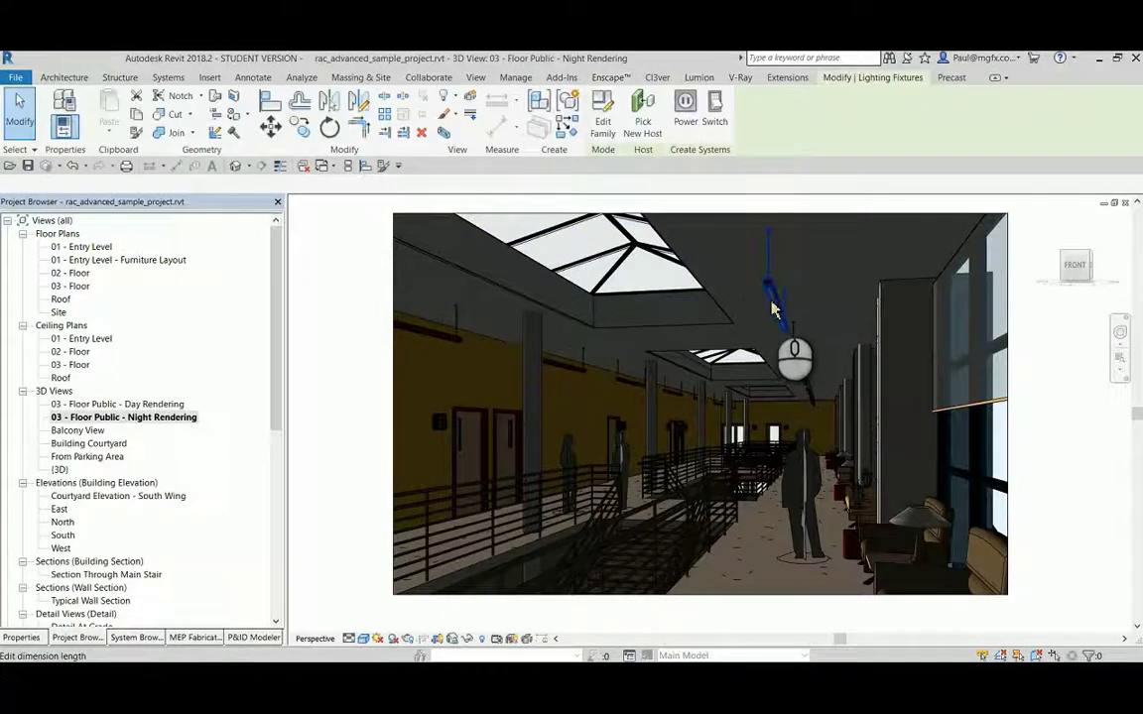
left_click(25, 636)
left_click(255, 275)
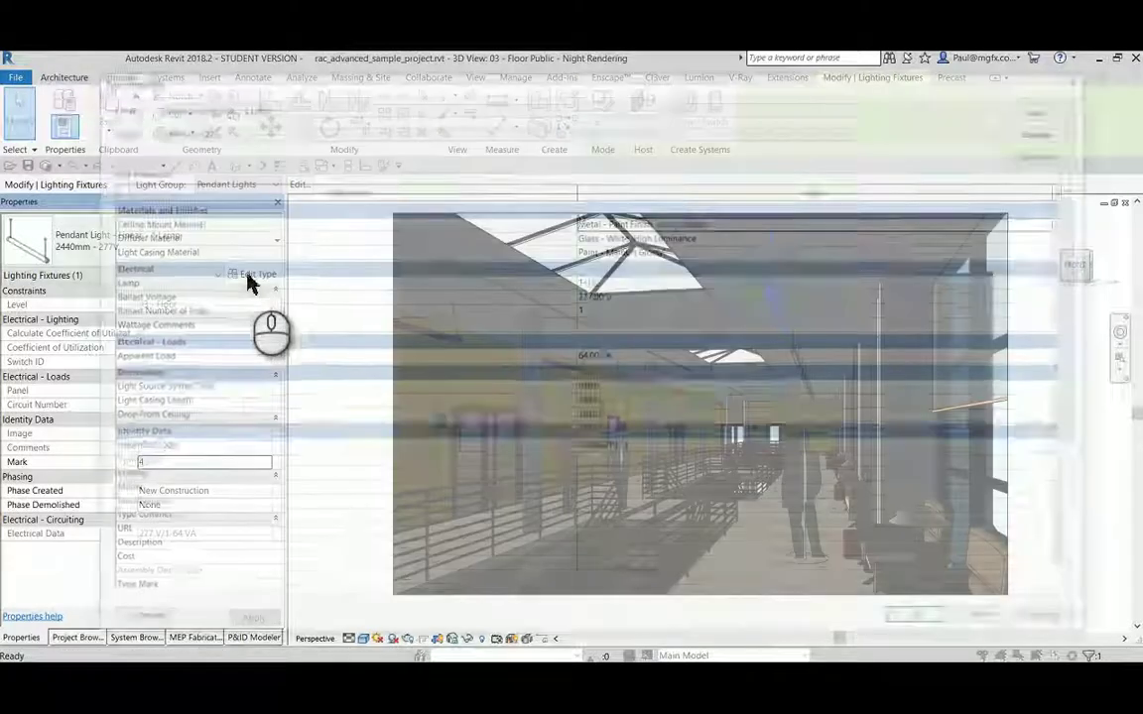
left_click_drag(1078, 234, 1102, 467)
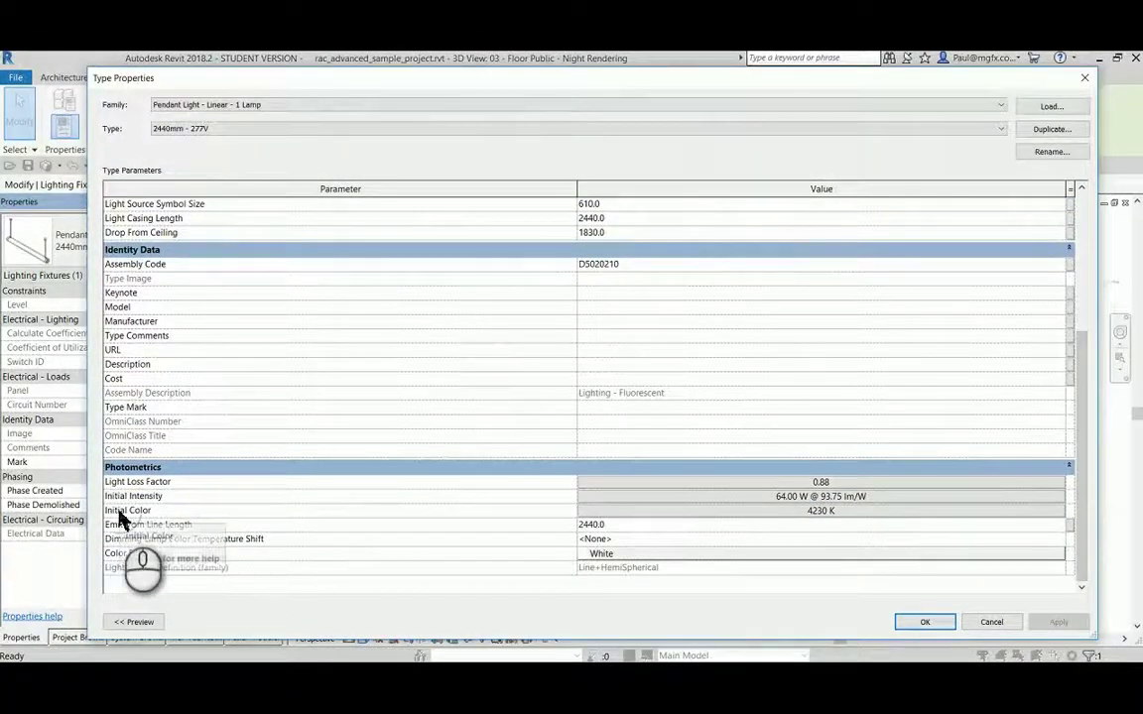
left_click(836, 499)
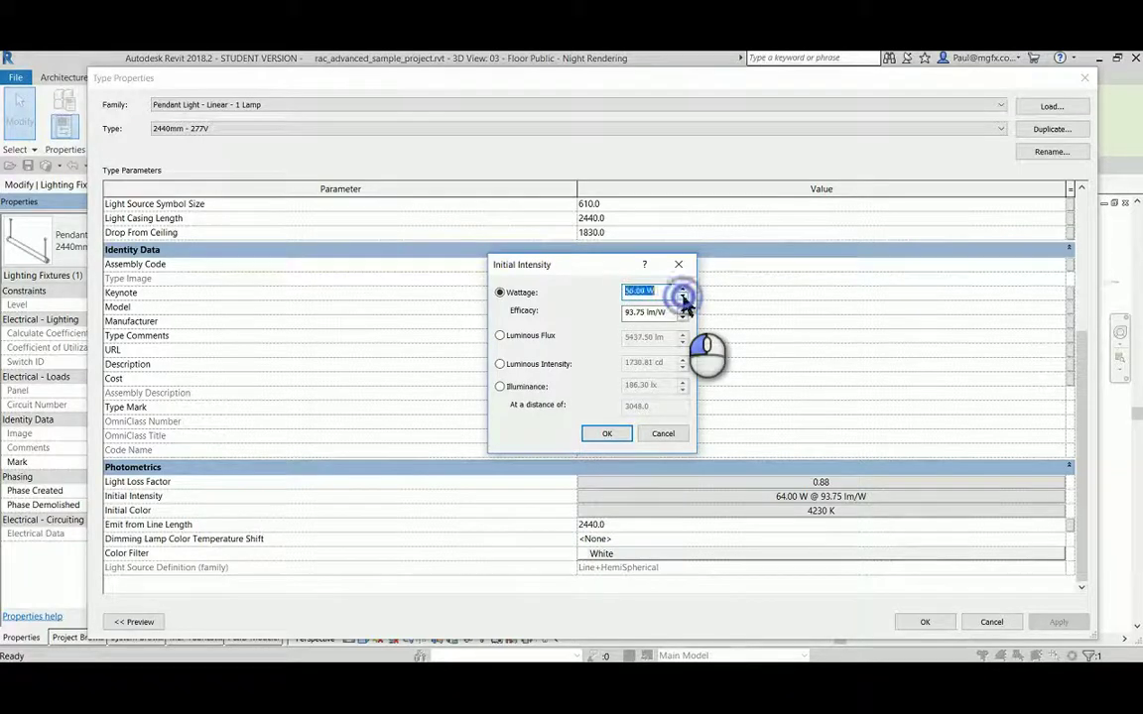
left_click(682, 295)
left_click(682, 296)
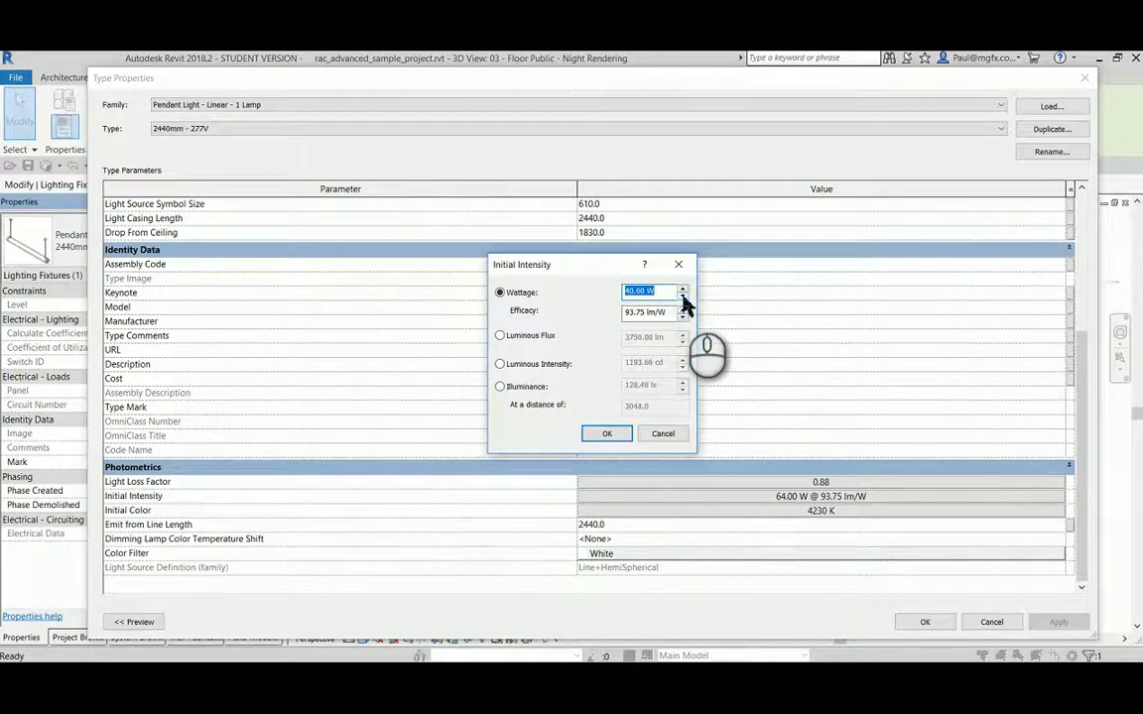
left_click(606, 434)
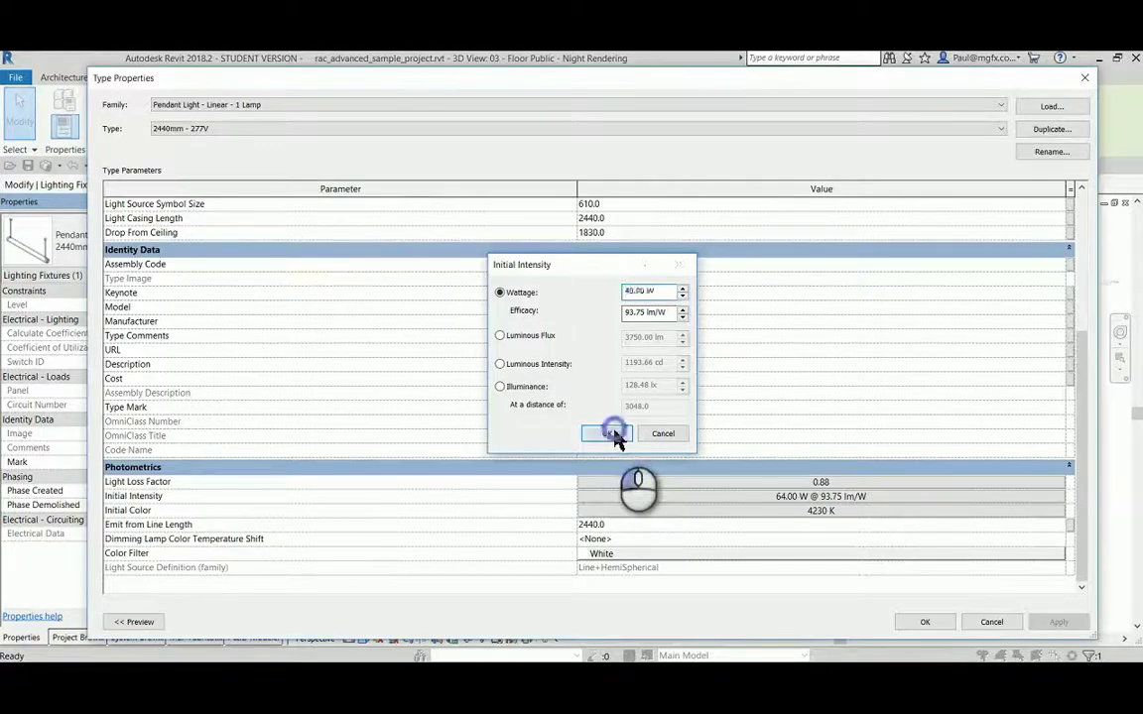
left_click(922, 622)
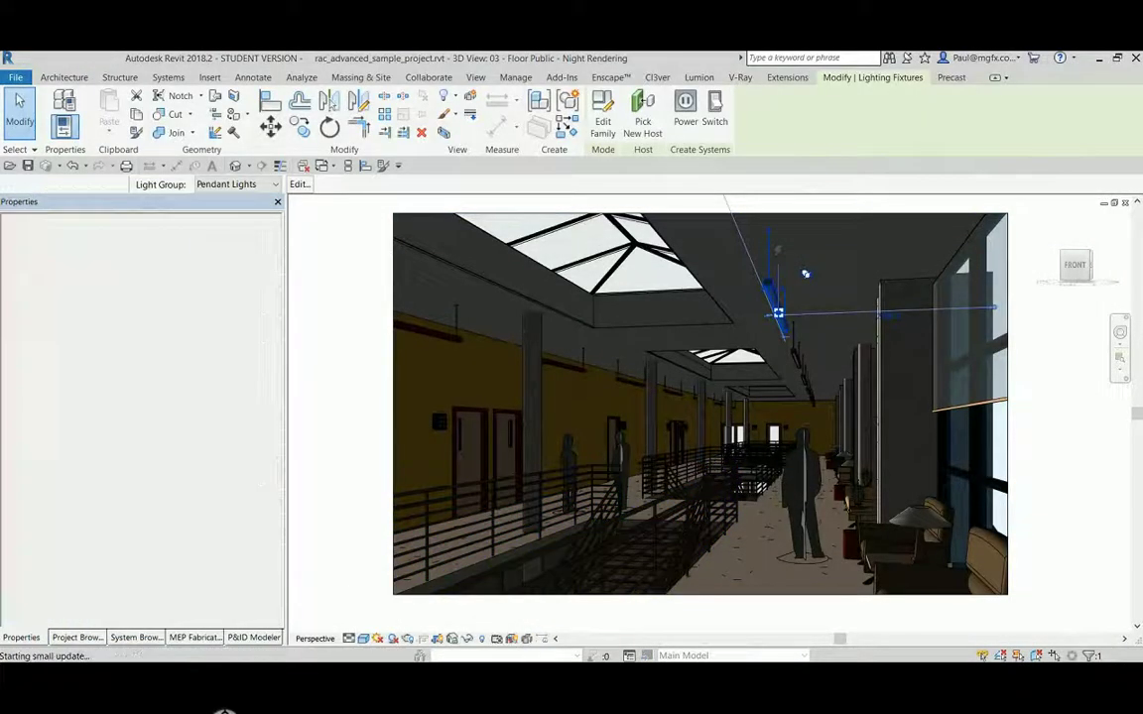
mouse_move(198, 677)
left_click(281, 611)
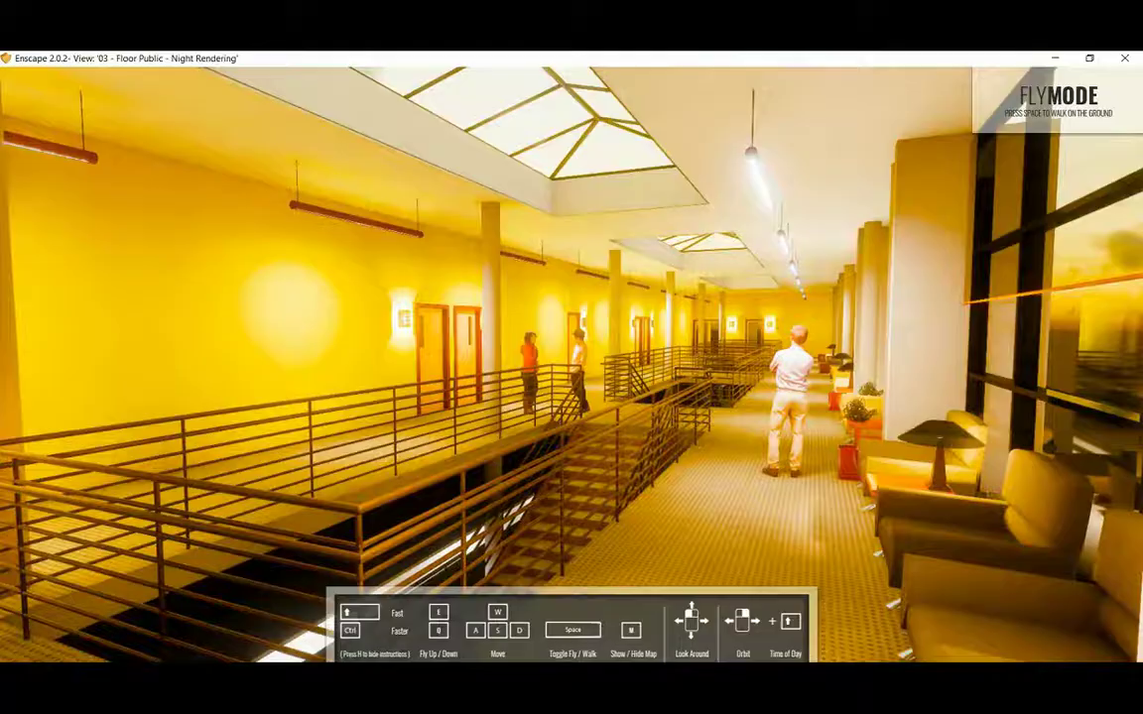
left_click(184, 607)
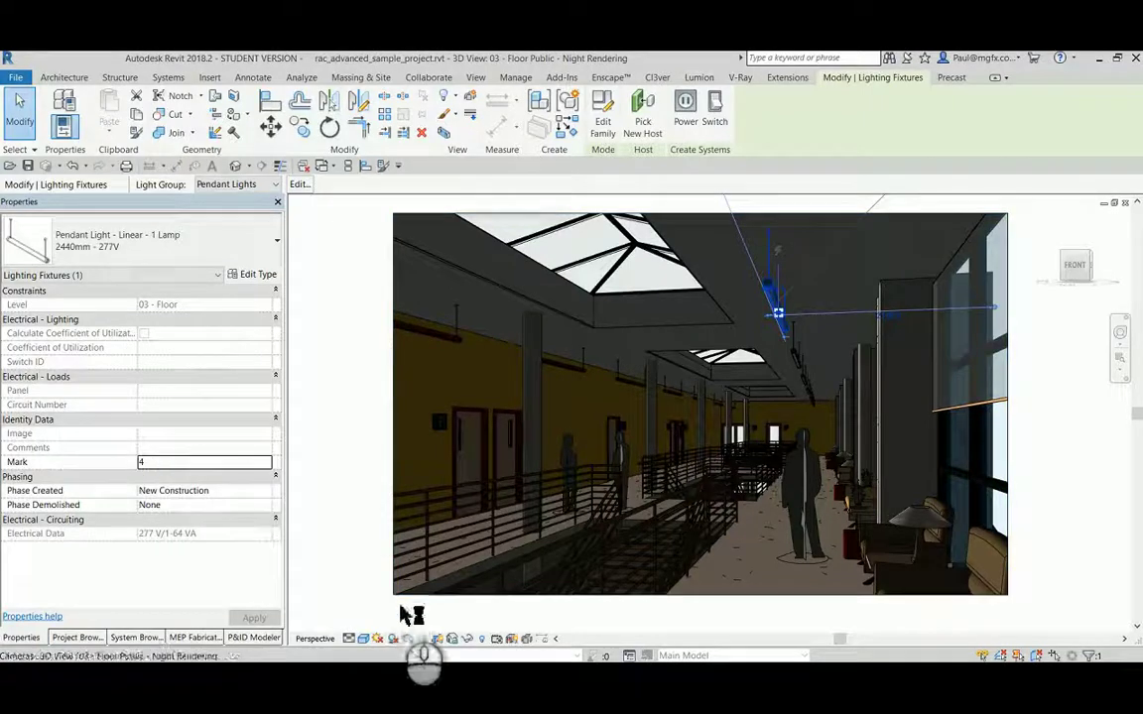
- Switch off 4 Pendant Light in the night view's artificial lights list
left_click(406, 639)
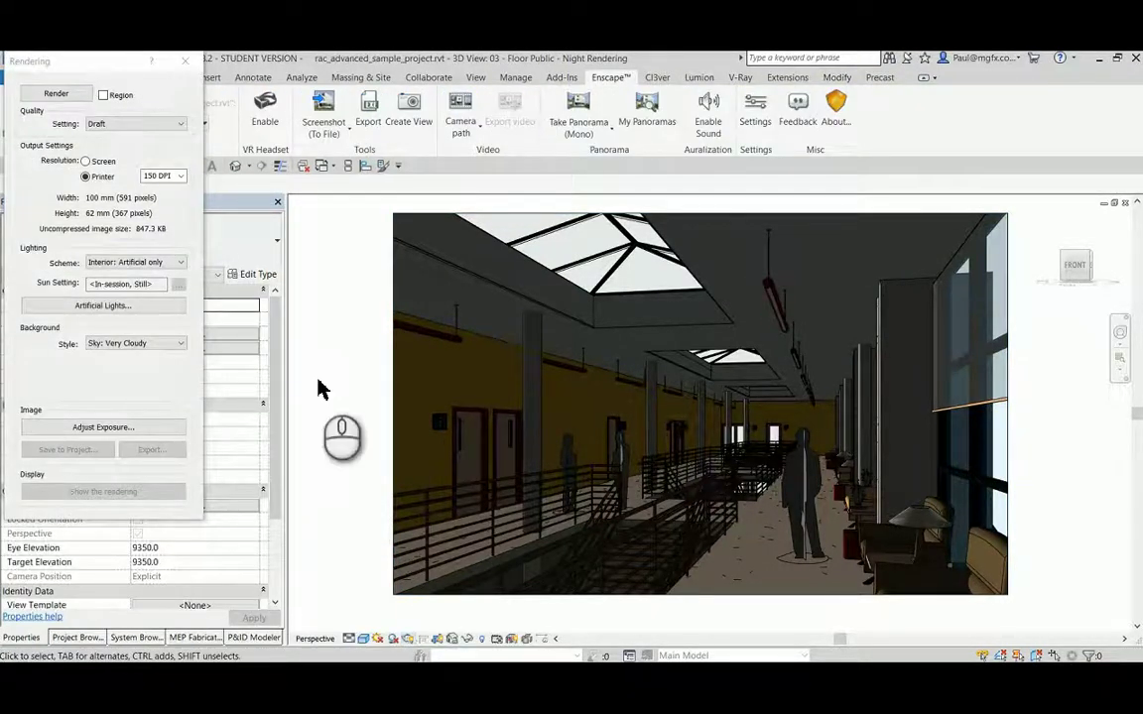
left_click(126, 306)
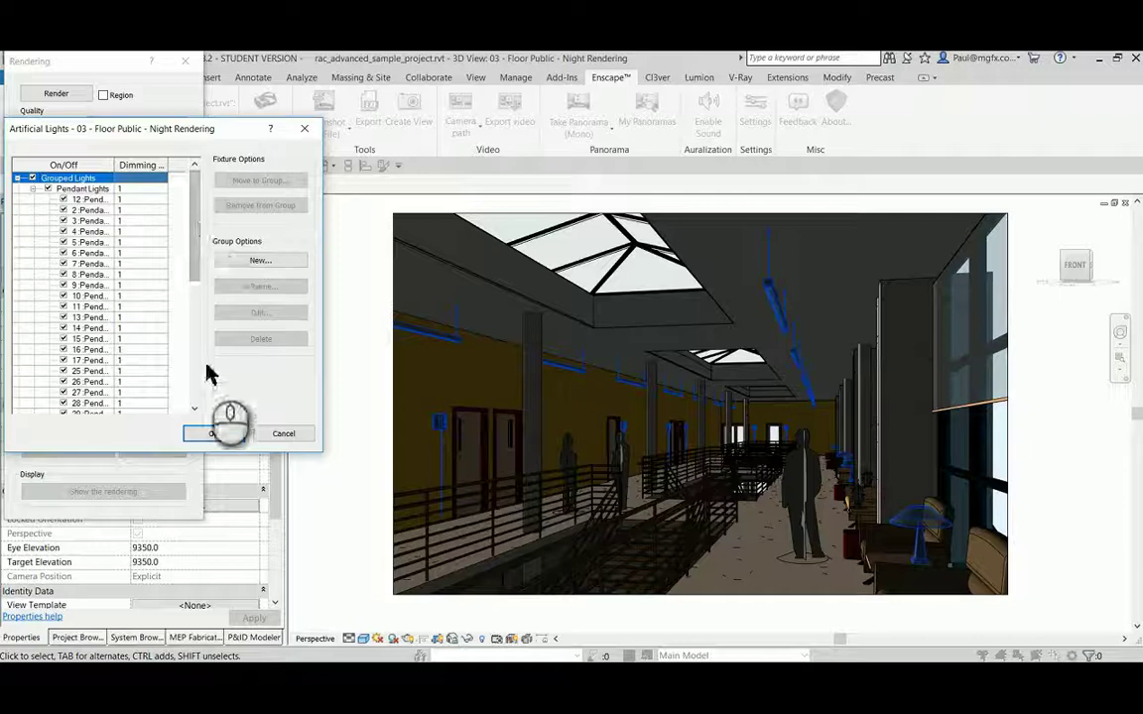
left_click_drag(196, 256, 183, 212)
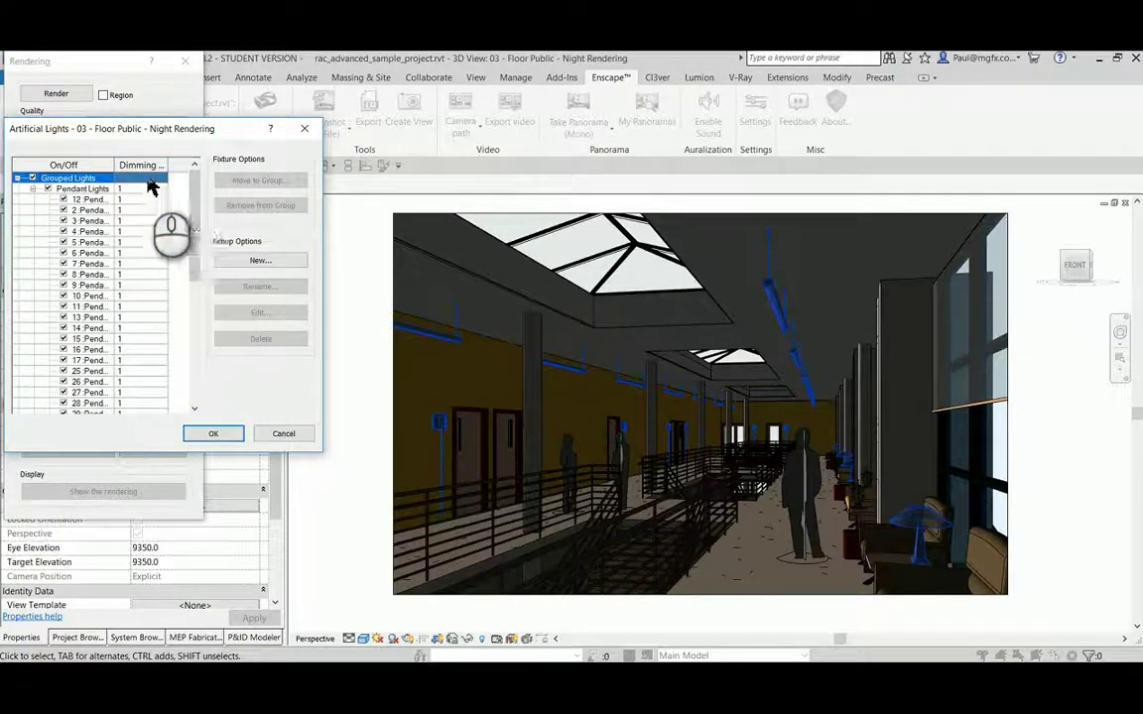
left_click_drag(117, 165, 138, 165)
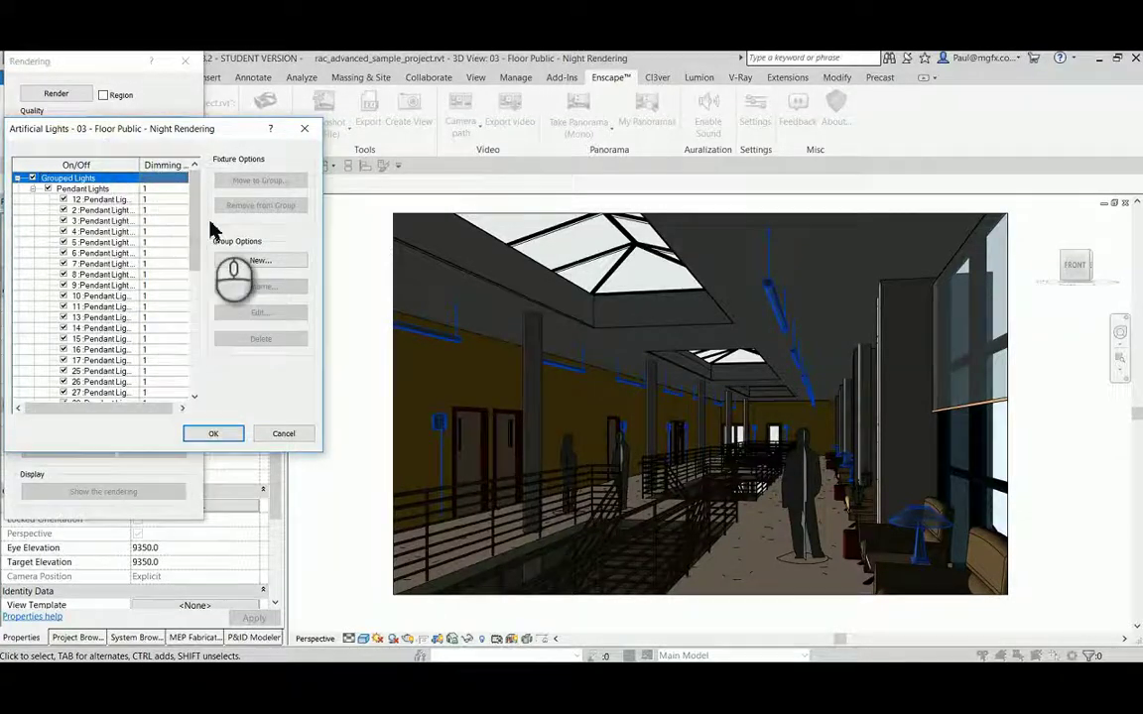
left_click(128, 401)
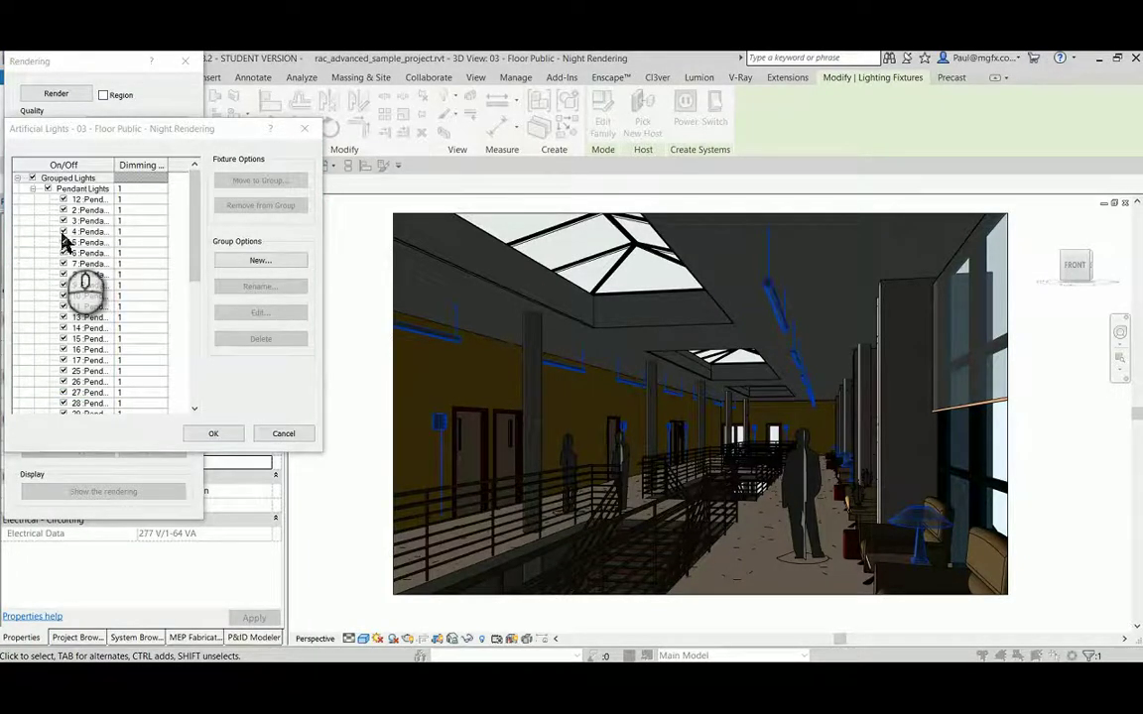
left_click(63, 232)
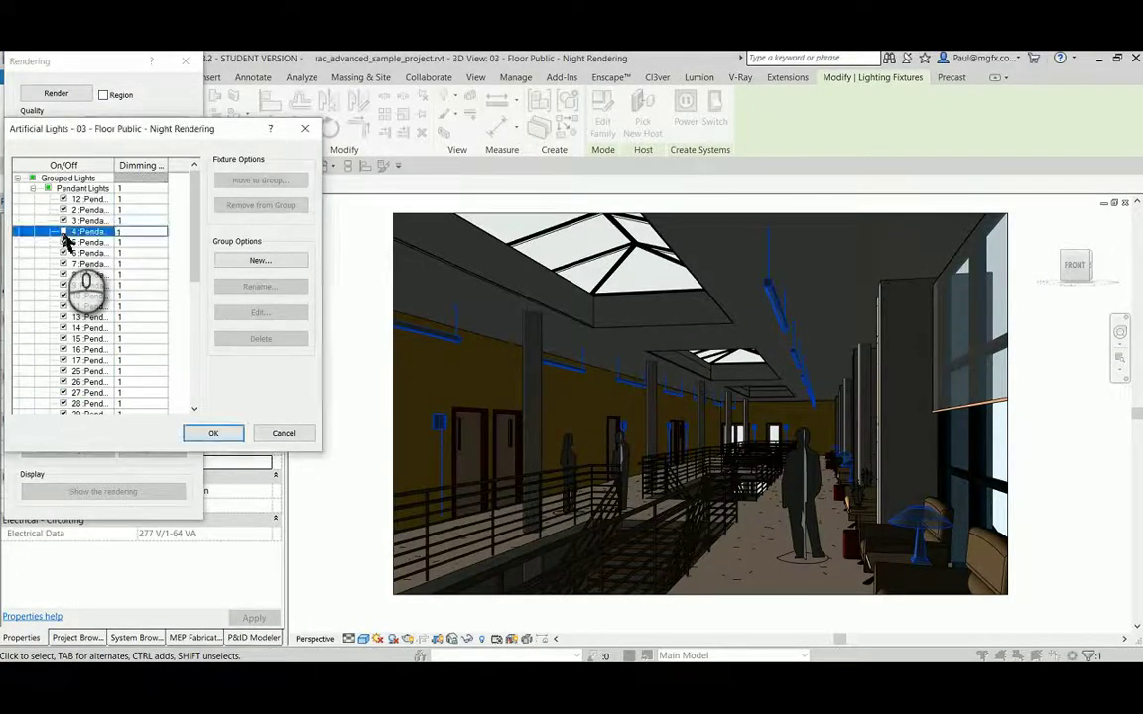
left_click(213, 435)
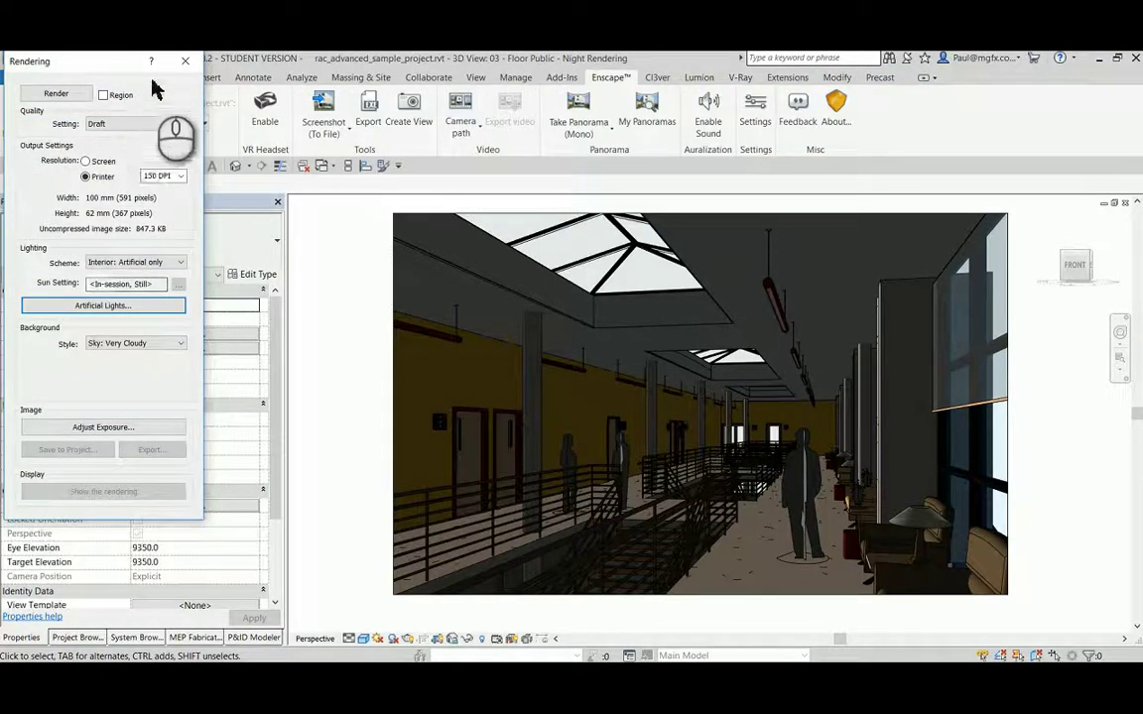
left_click(189, 65)
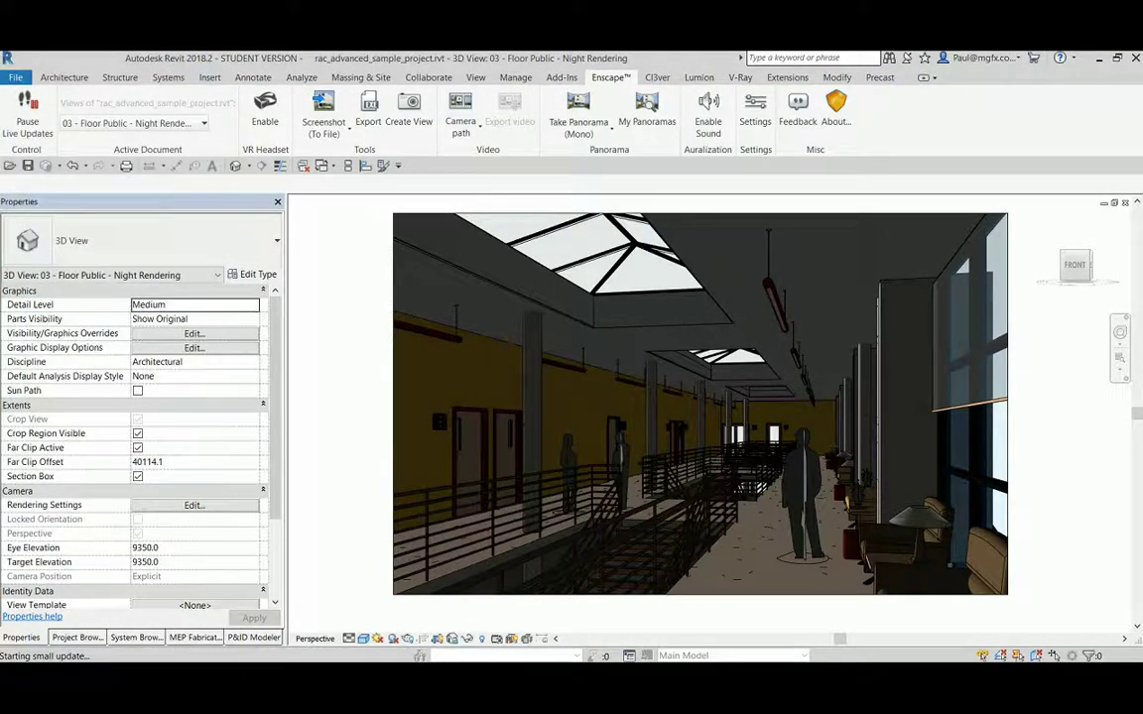
left_click(277, 659)
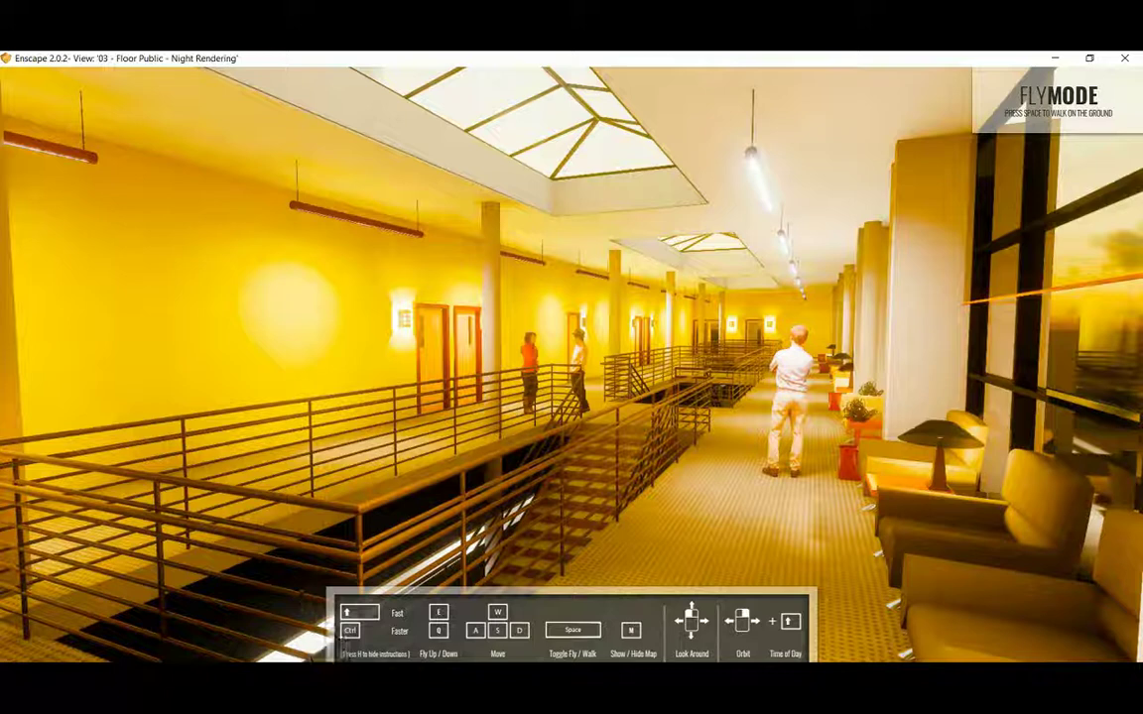
mouse_move(199, 680)
left_click(159, 600)
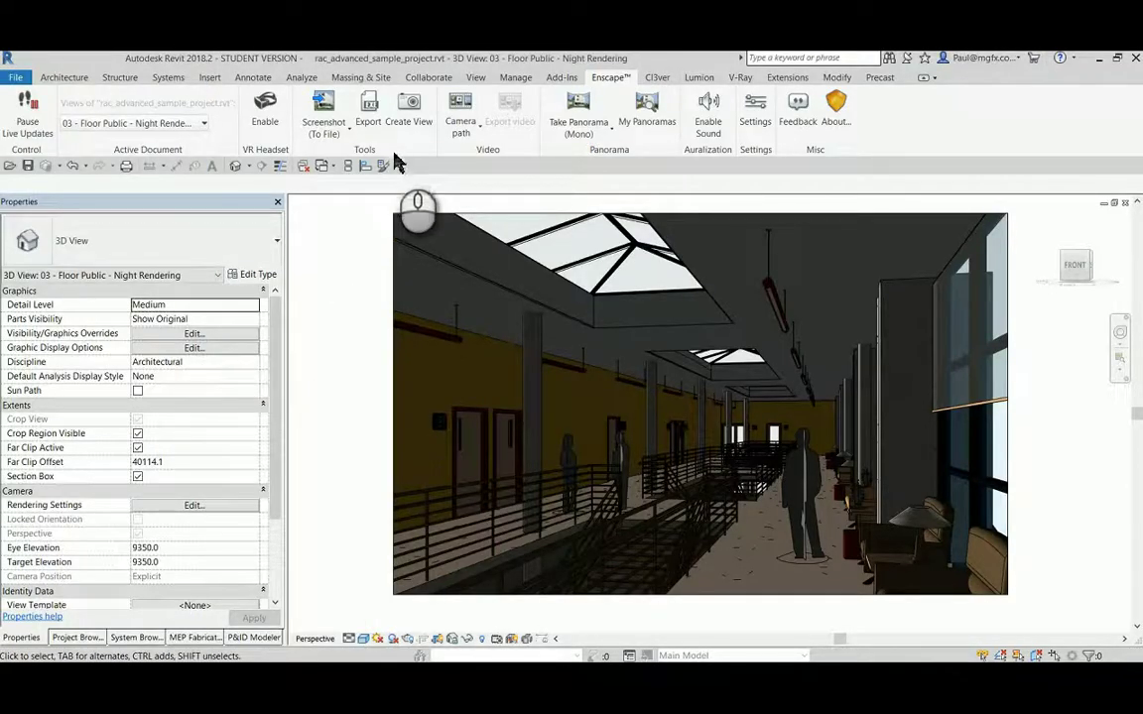
- Save an Enscape screenshot as PNG into Desktop > Blogs > render-lights video folder
left_click(349, 133)
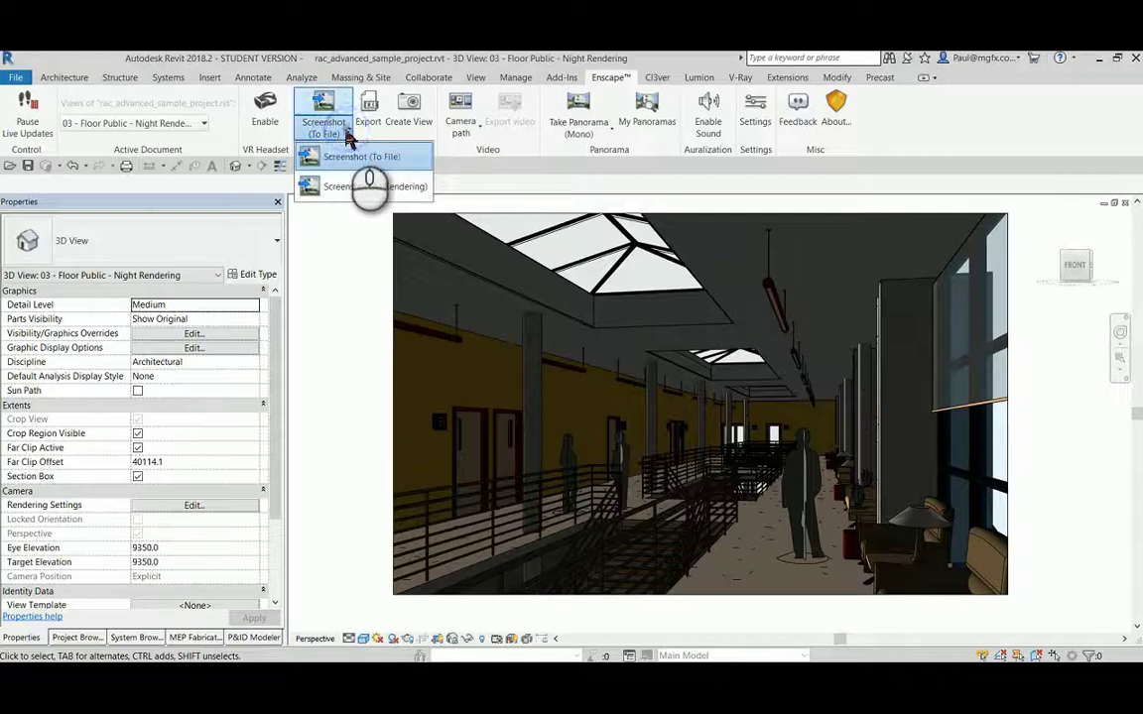
left_click(355, 169)
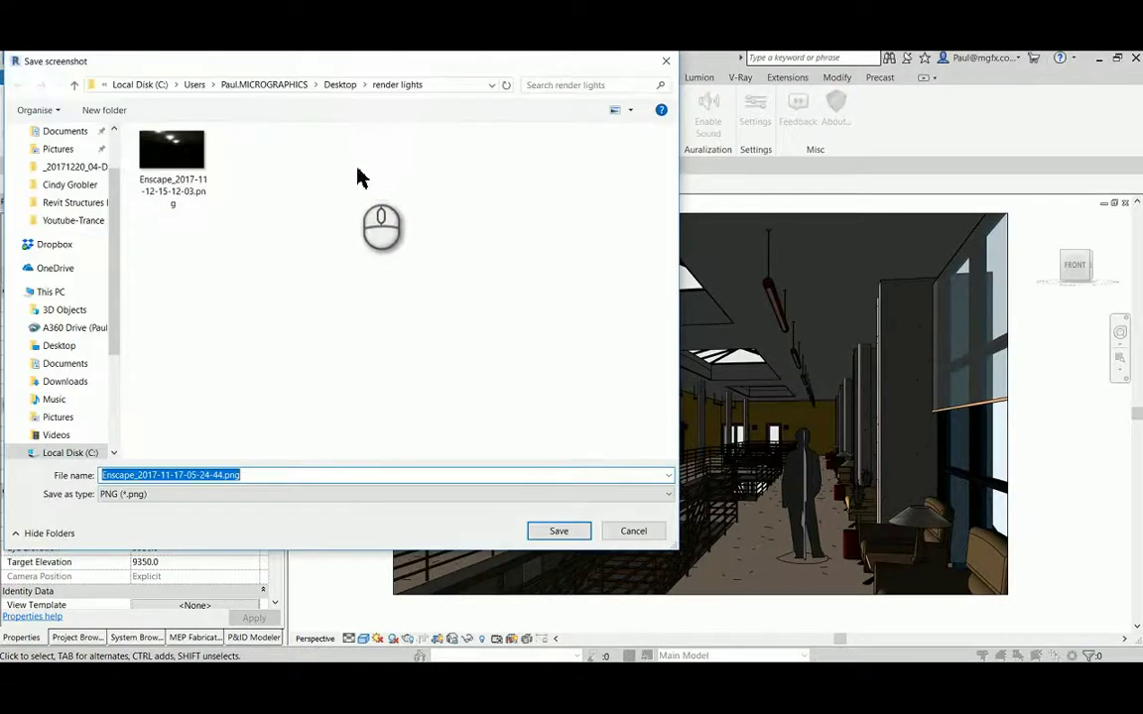
scroll(99, 178, "up", 3)
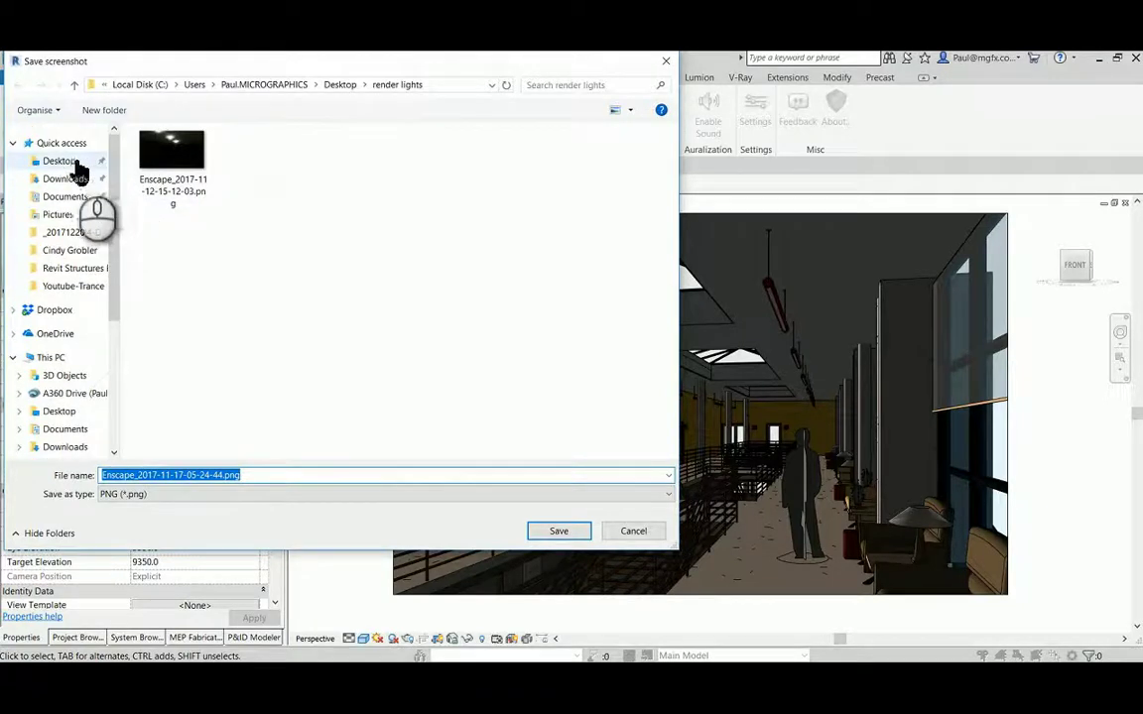
left_click(69, 161)
double_click(161, 170)
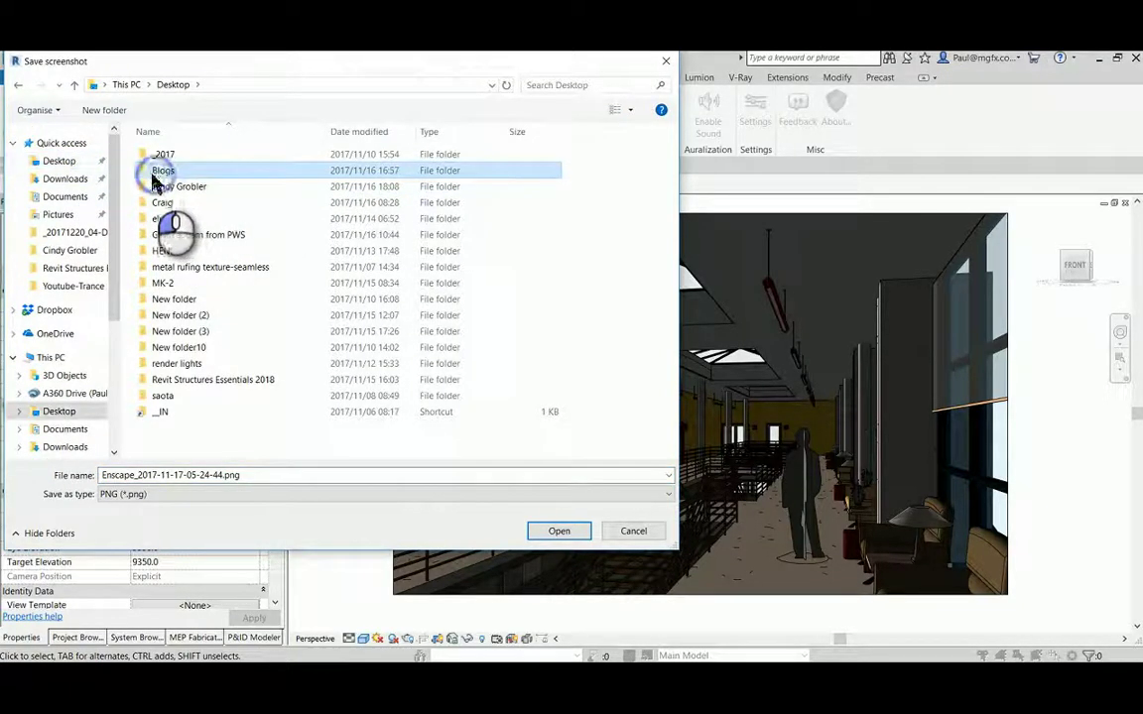
double_click(268, 250)
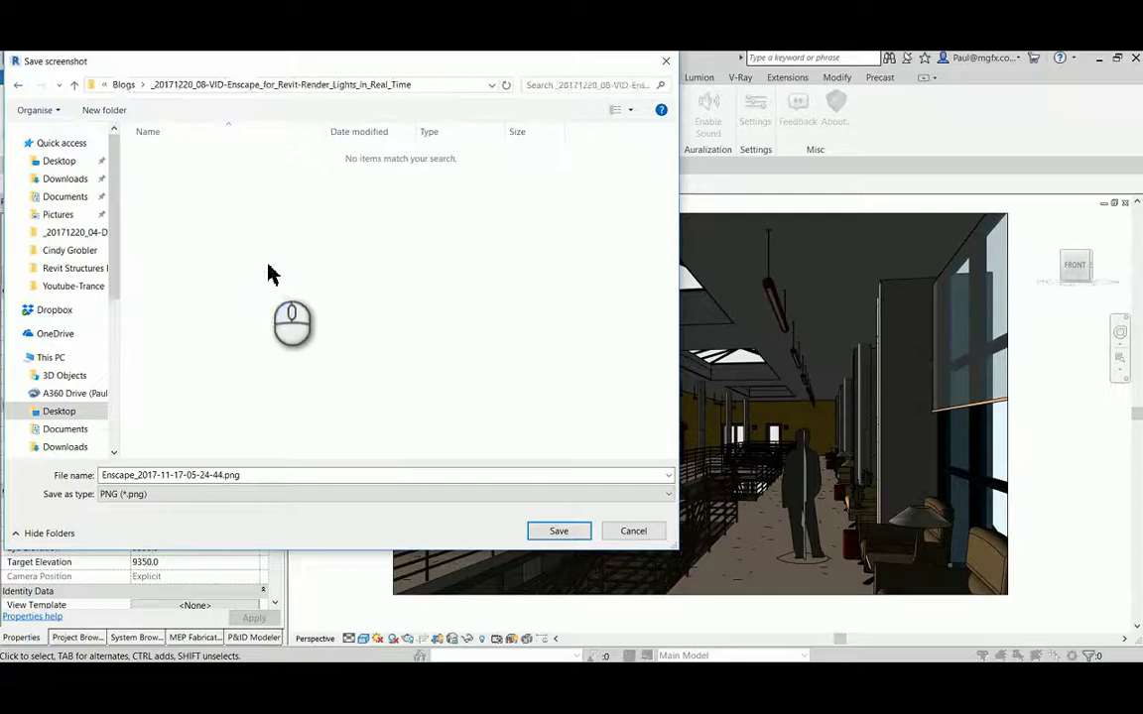
left_click(560, 531)
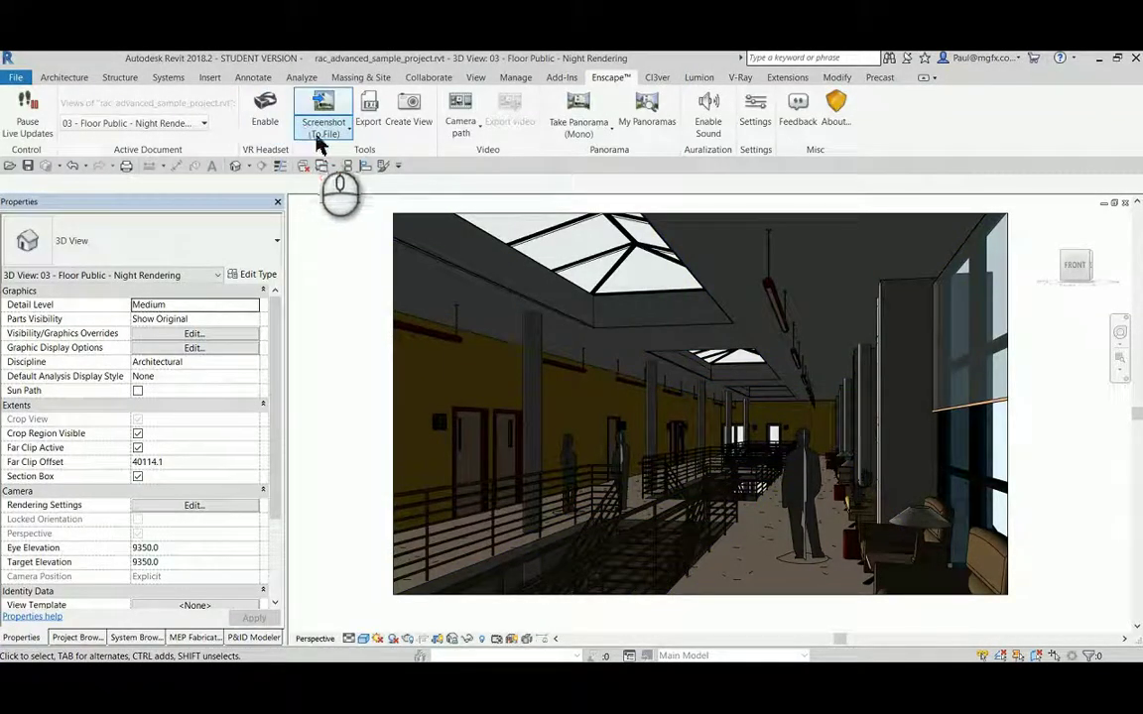
- Store an Enscape screenshot as a project rendering and scroll the Project Browser to Renderings
left_click(338, 135)
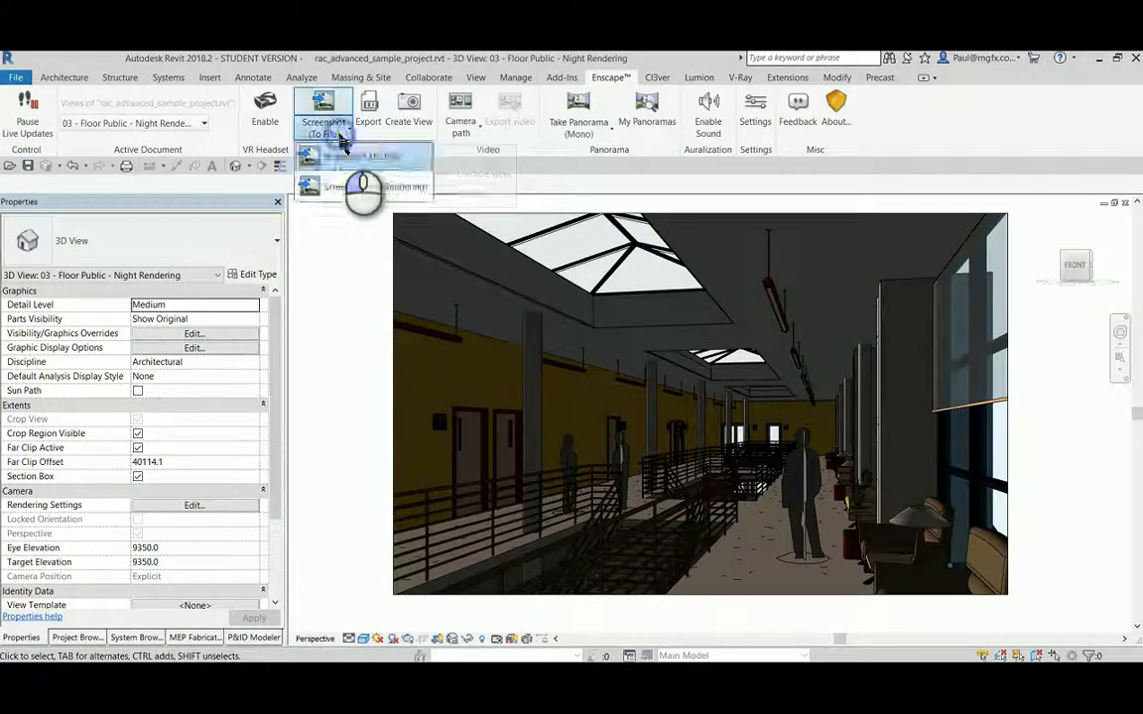
left_click(357, 188)
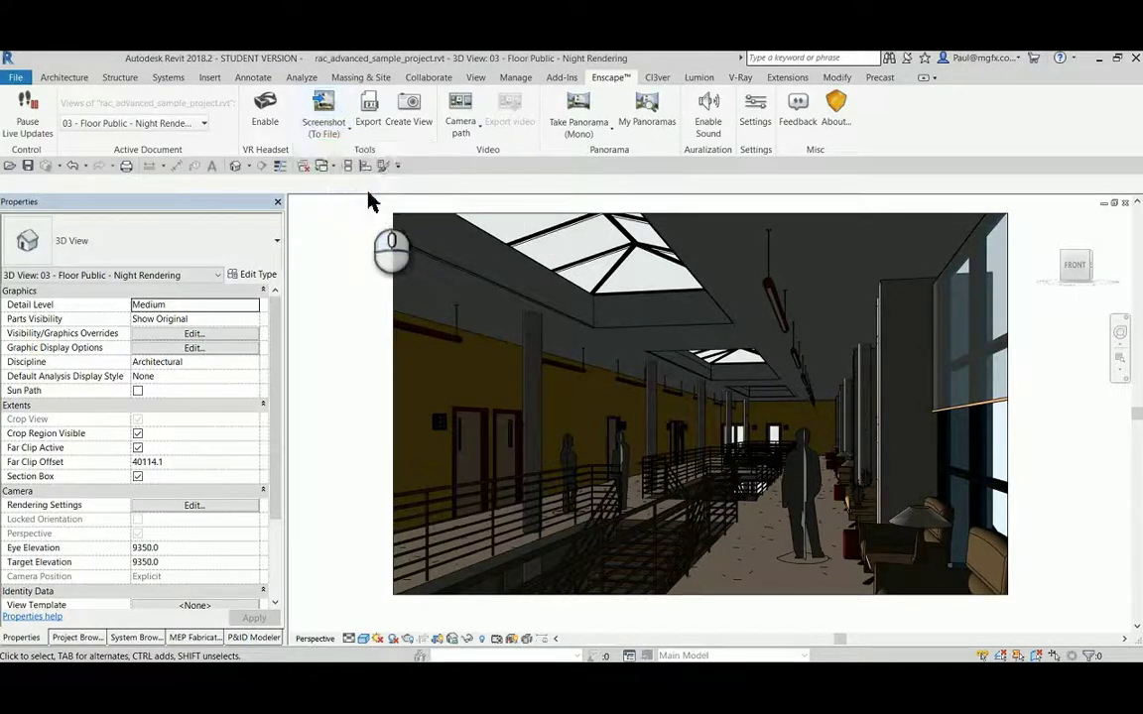
left_click(84, 641)
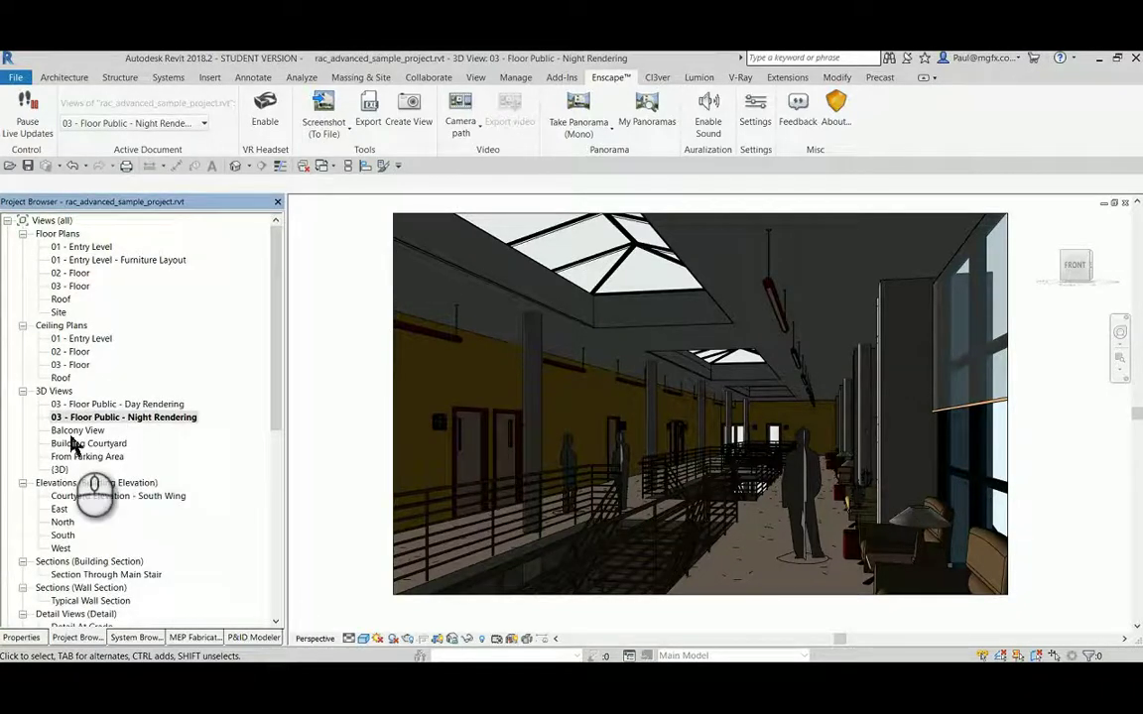
scroll(73, 448, "down", 3)
scroll(74, 449, "down", 4)
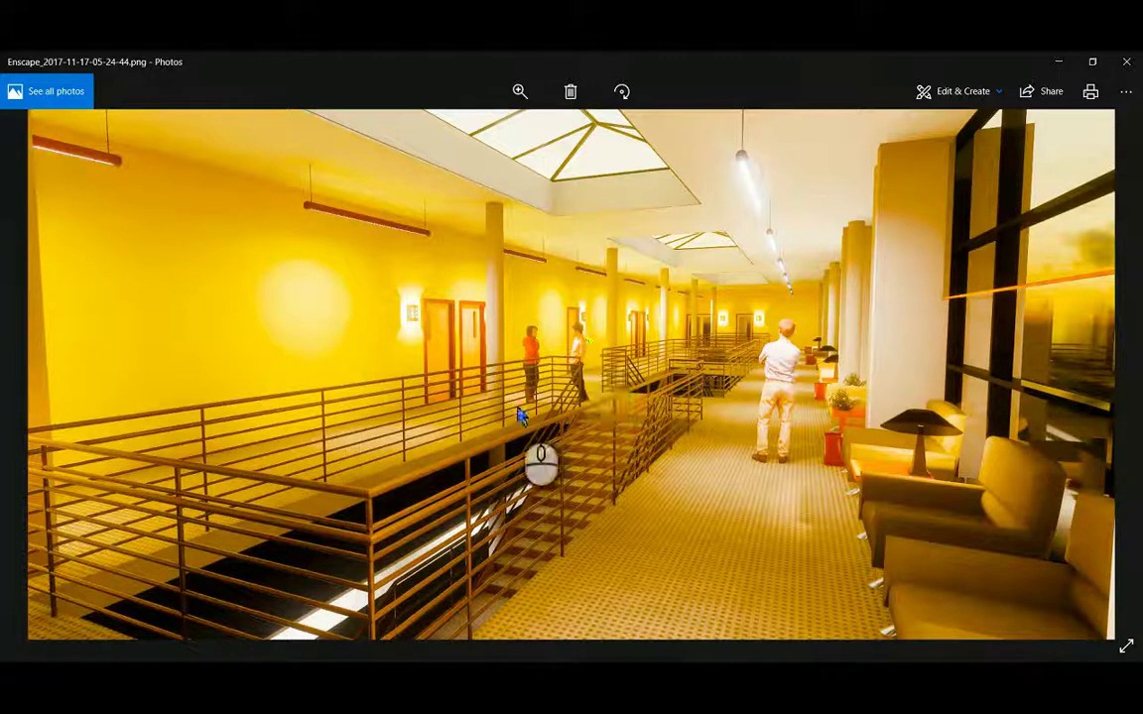
- Open the 03 - Floor Public - Night Rendering view under Renderings in the Project Browser
left_click(243, 681)
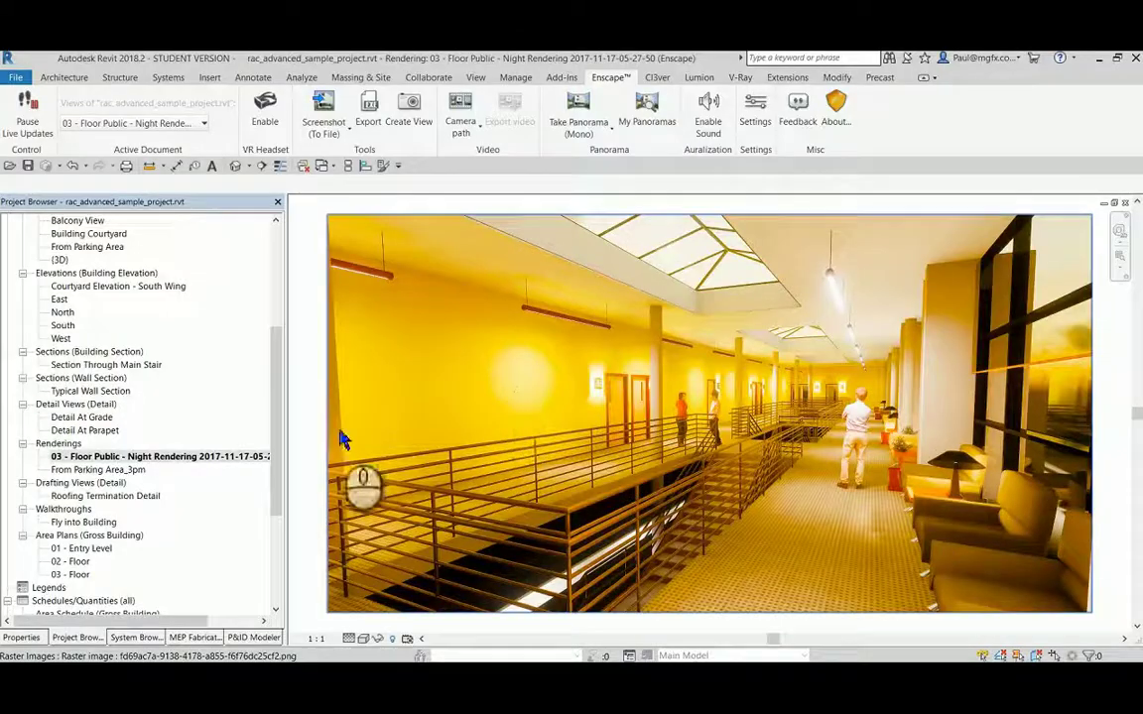
left_click(89, 457)
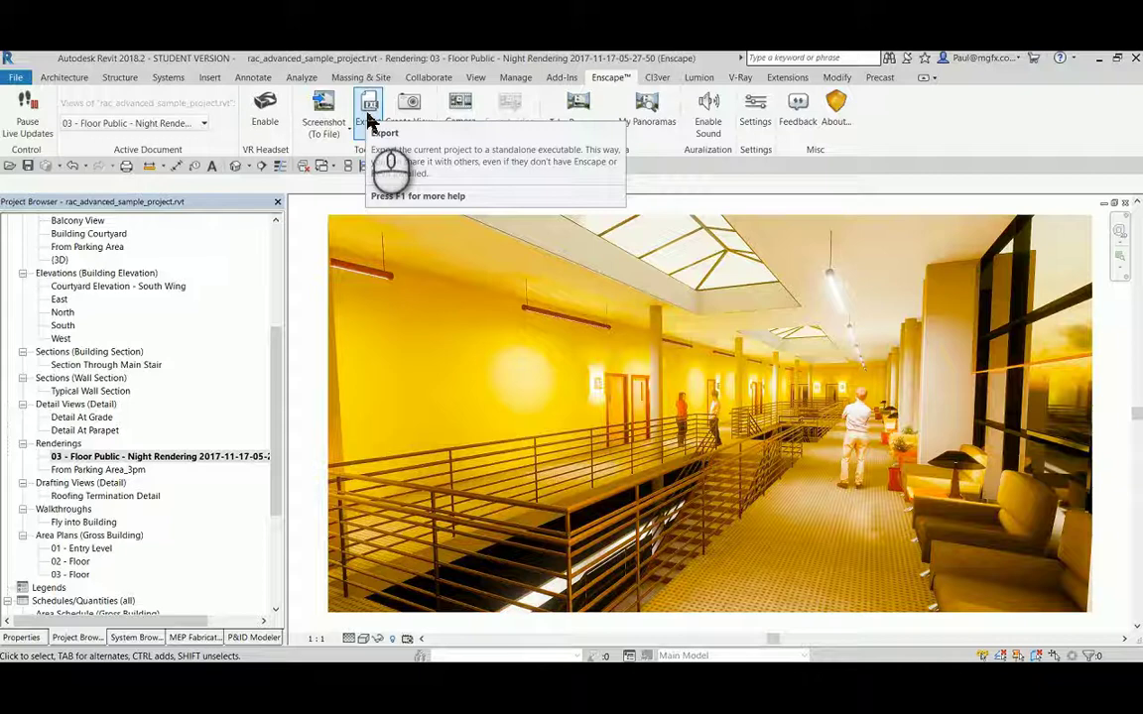
- Export the project as an Enscape standalone .exe into the Blogs render-lights video folder
left_click(369, 117)
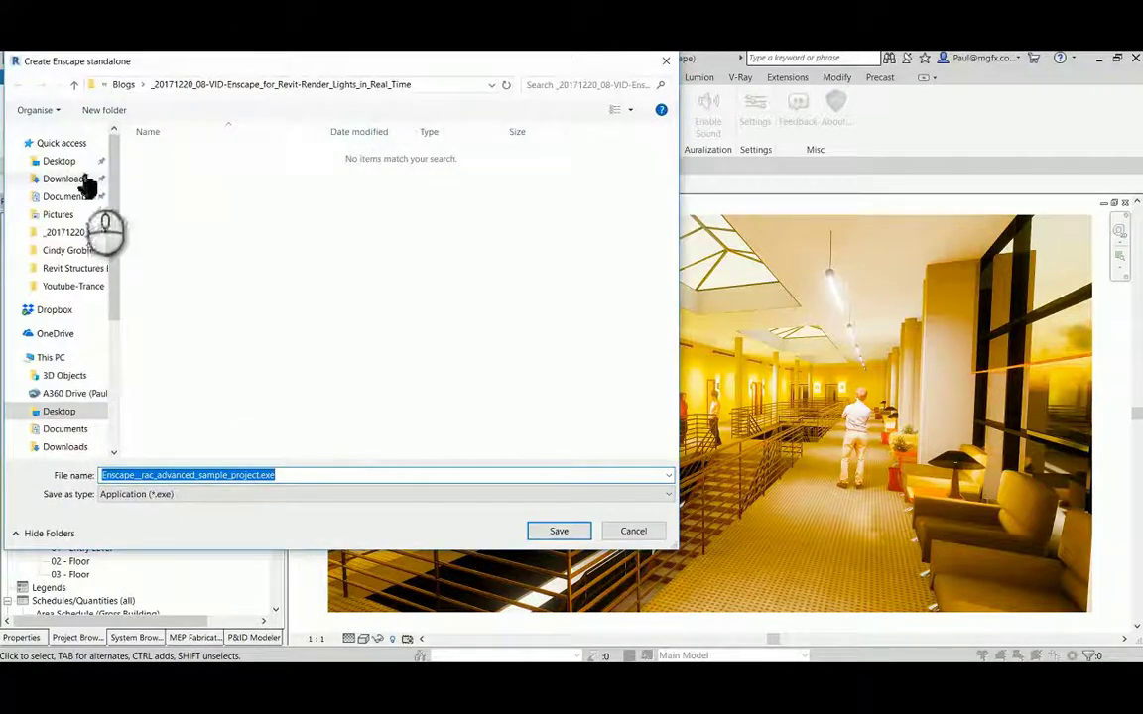
left_click(62, 163)
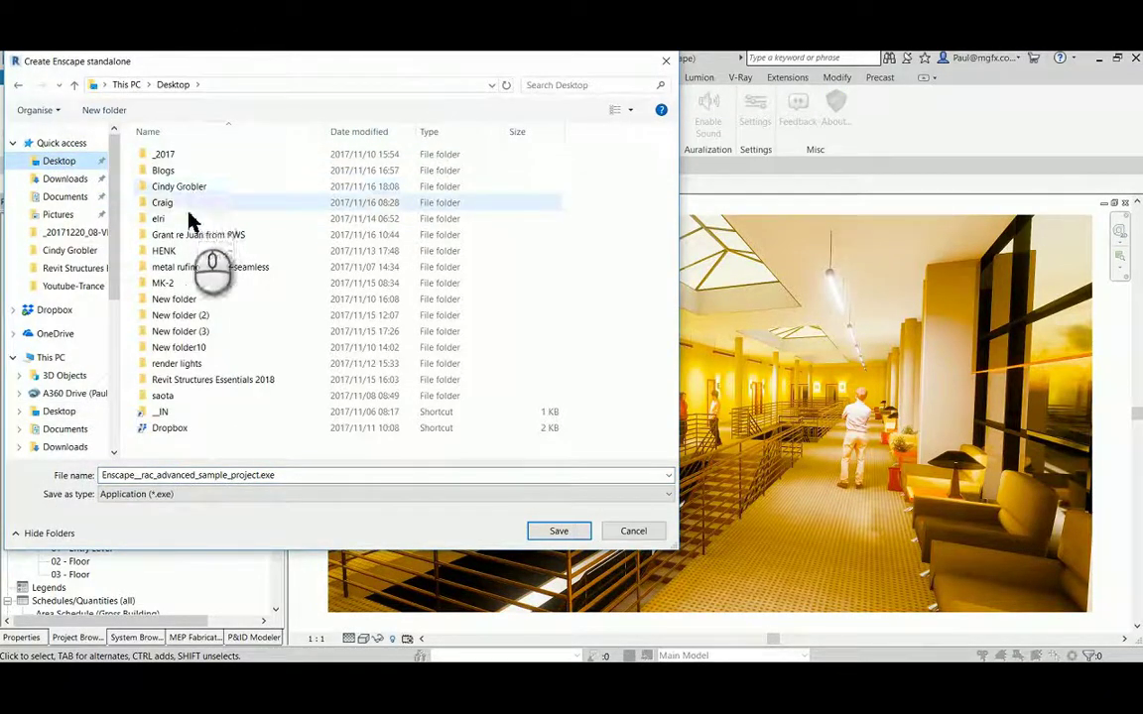
double_click(165, 170)
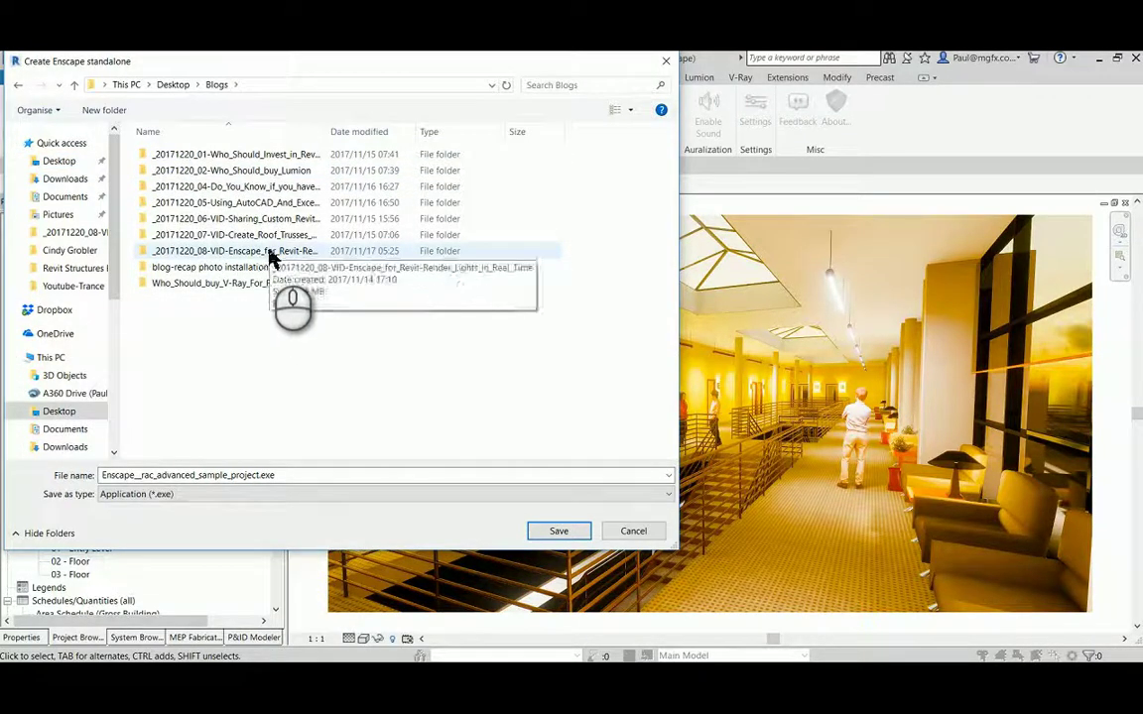
double_click(280, 254)
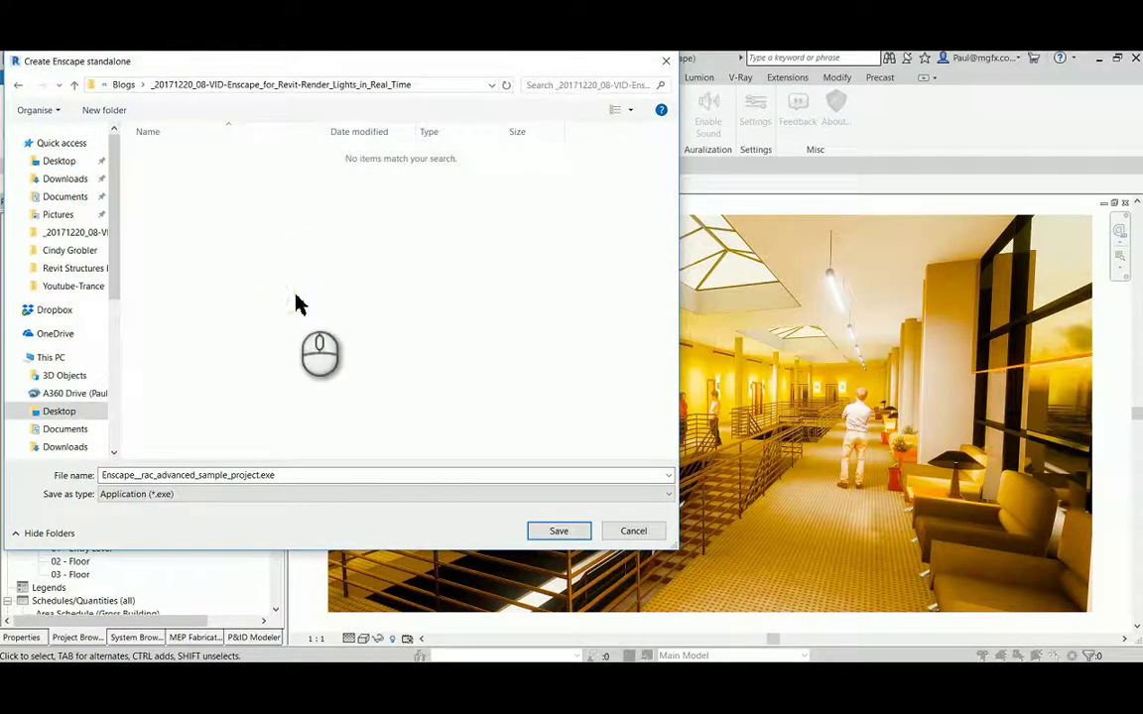
left_click(559, 532)
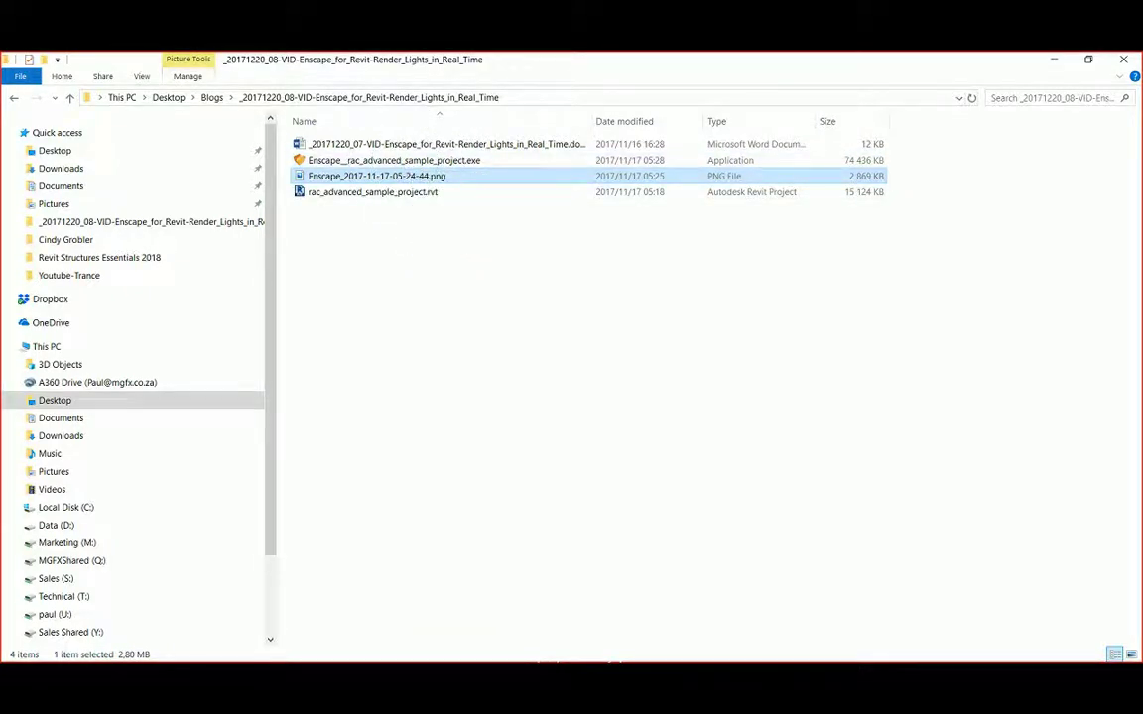
- Close the Enscape render window from the taskbar
left_click(204, 684)
left_click(239, 583)
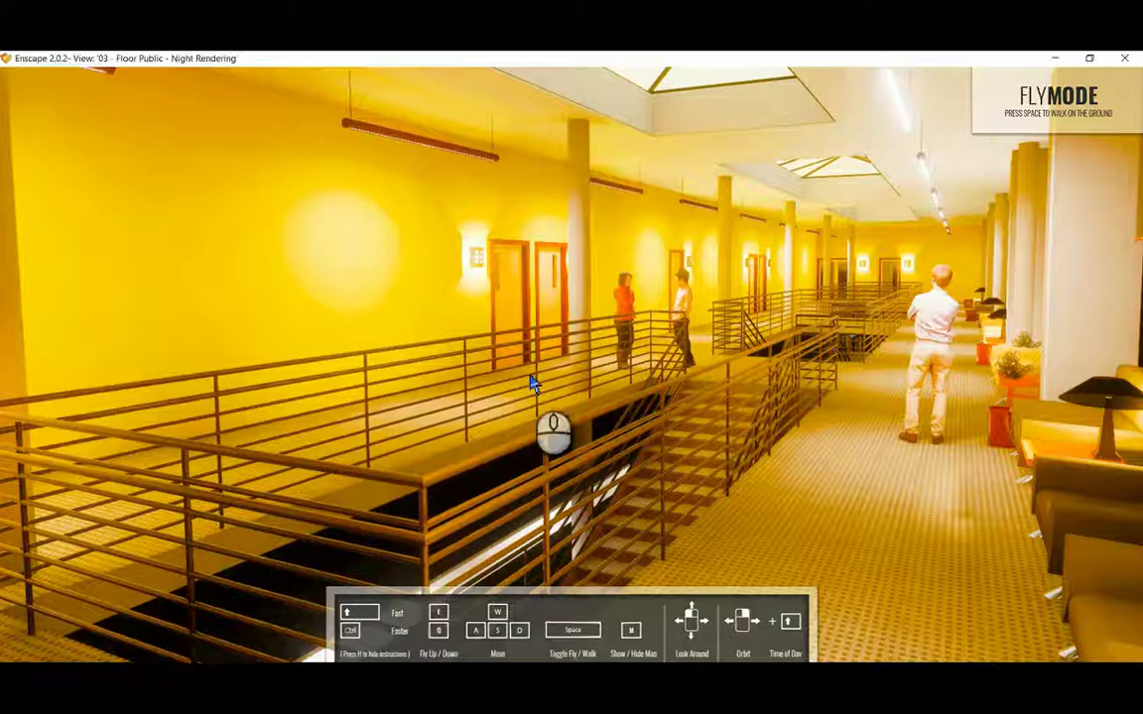
left_click(1128, 63)
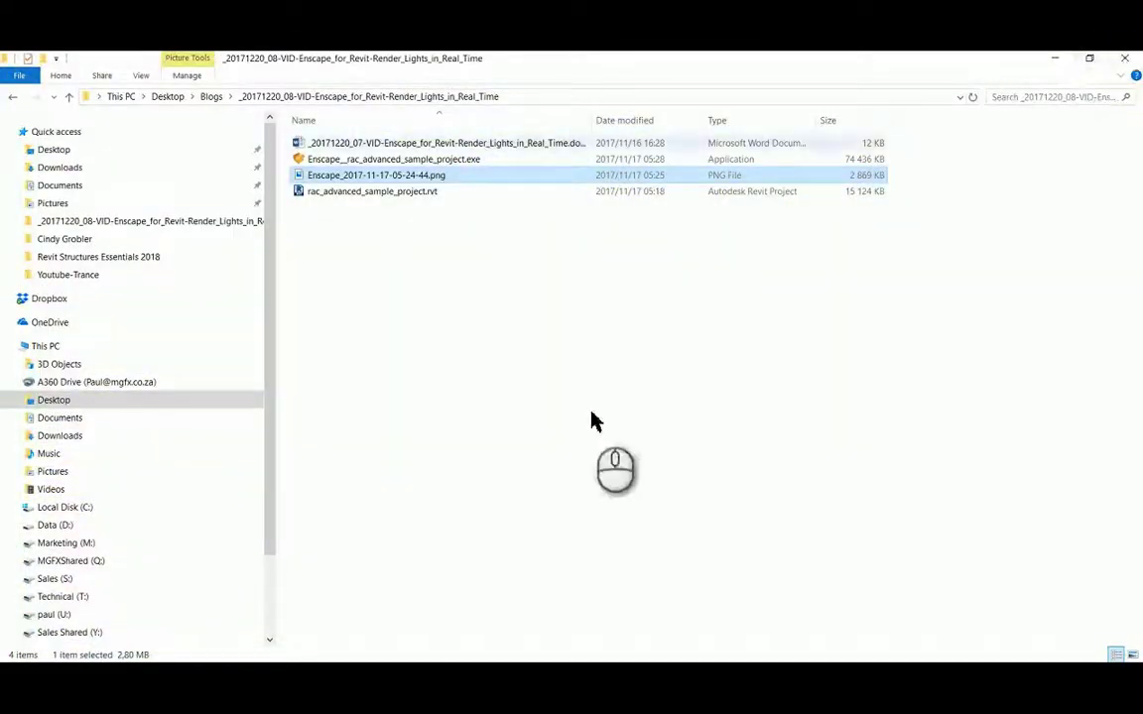
- Close Revit, saving the project changes, and clear the file selection in Explorer
left_click(196, 684)
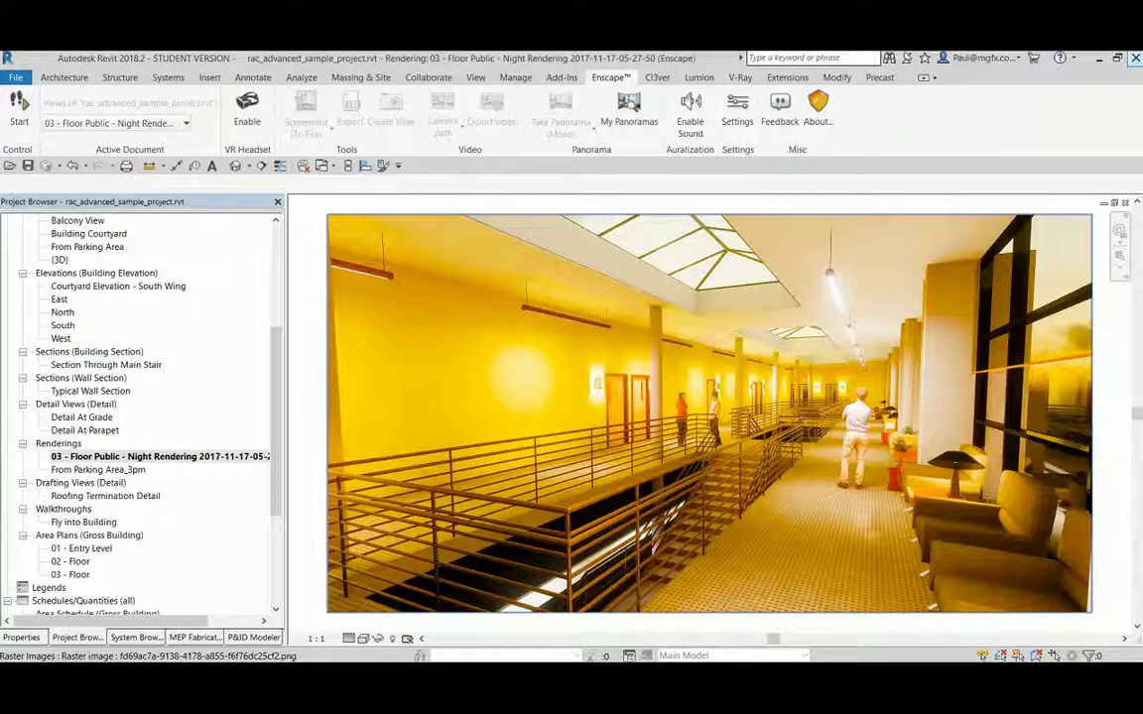
left_click(1135, 59)
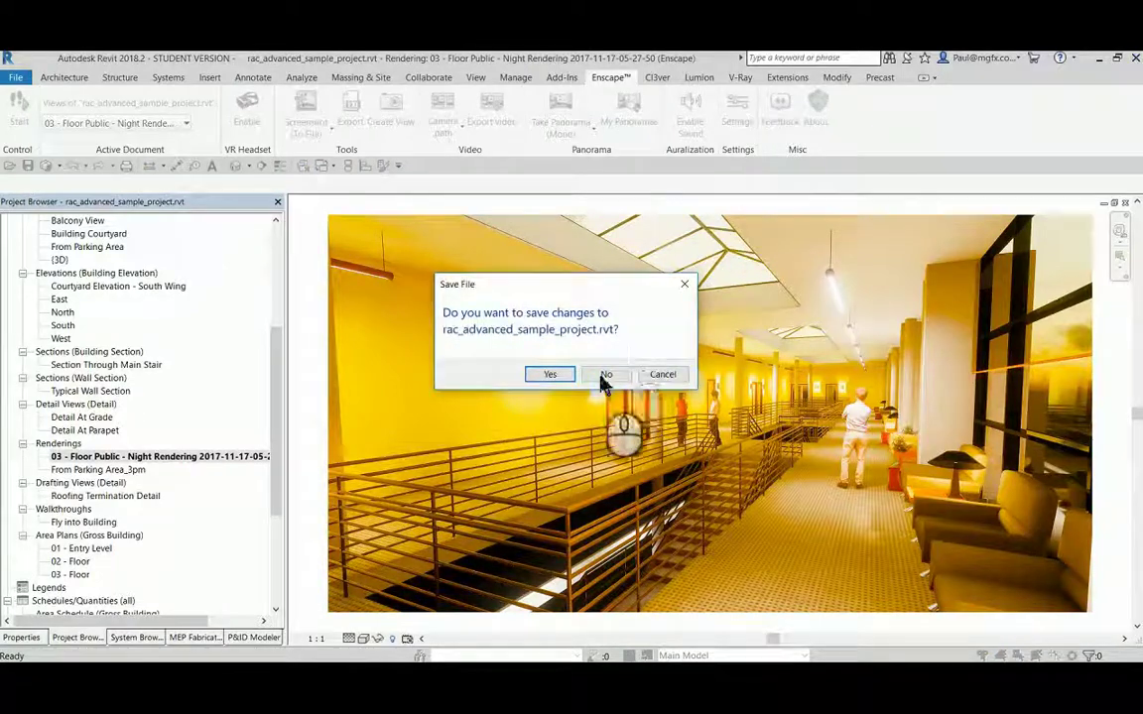
left_click(551, 375)
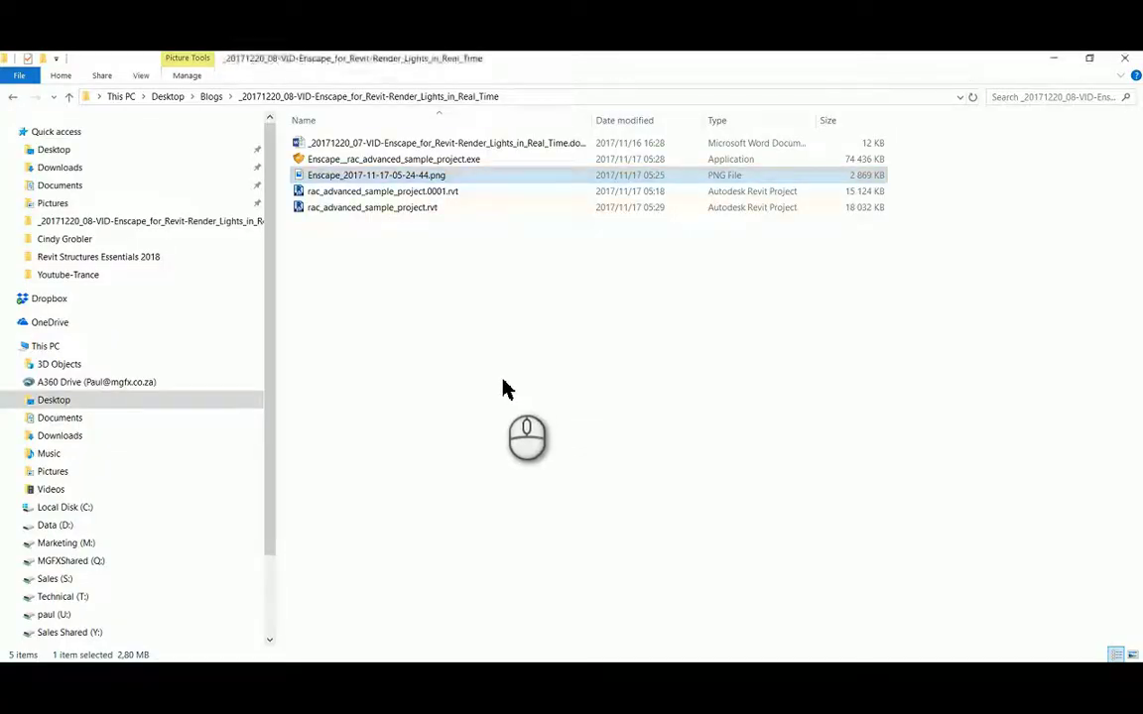
left_click(423, 315)
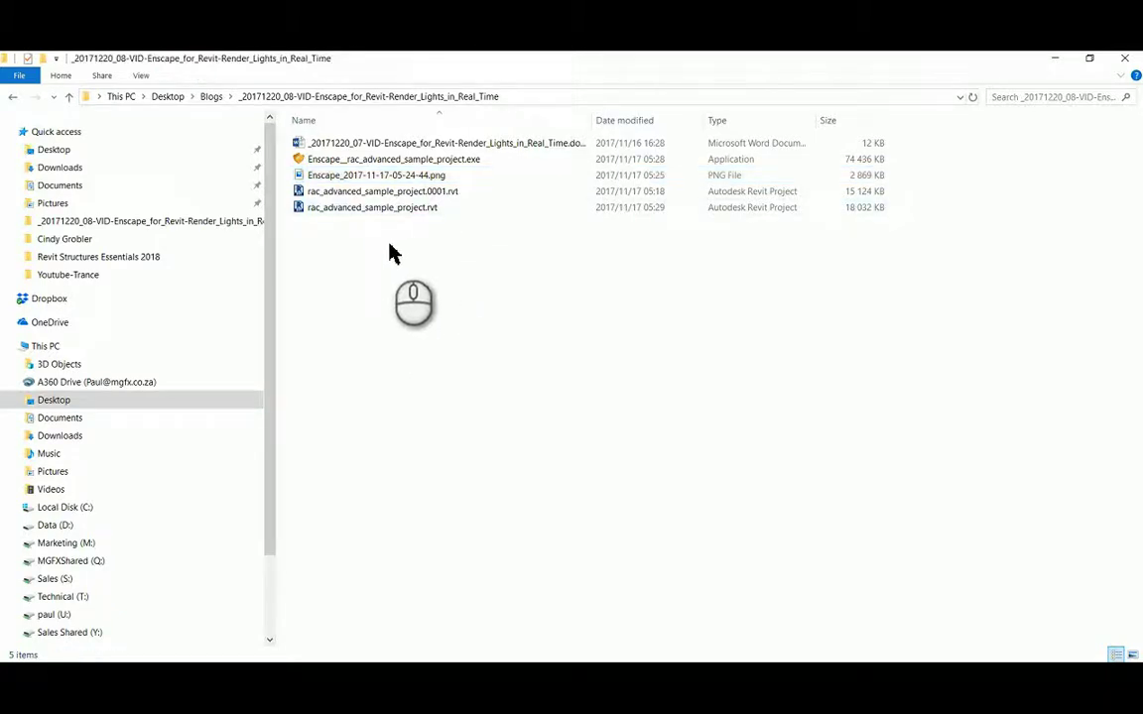
- Launch Enscape__rac_advanced_sample_project.exe and maximize the standalone viewer window
double_click(449, 162)
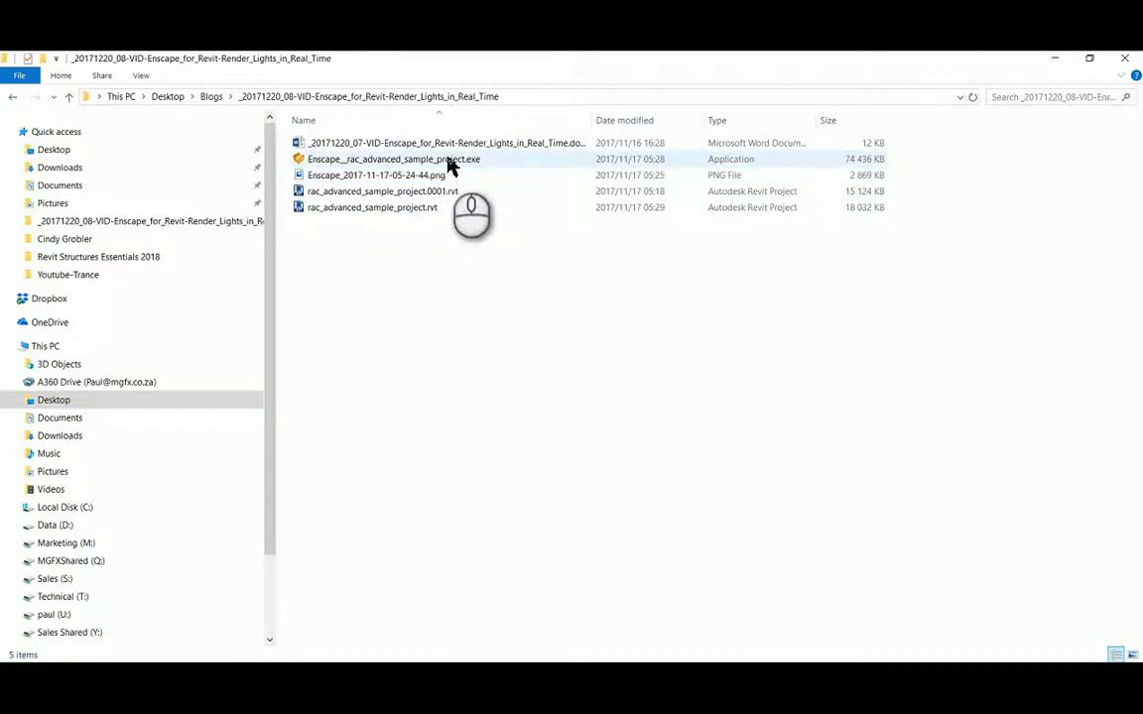
double_click(449, 161)
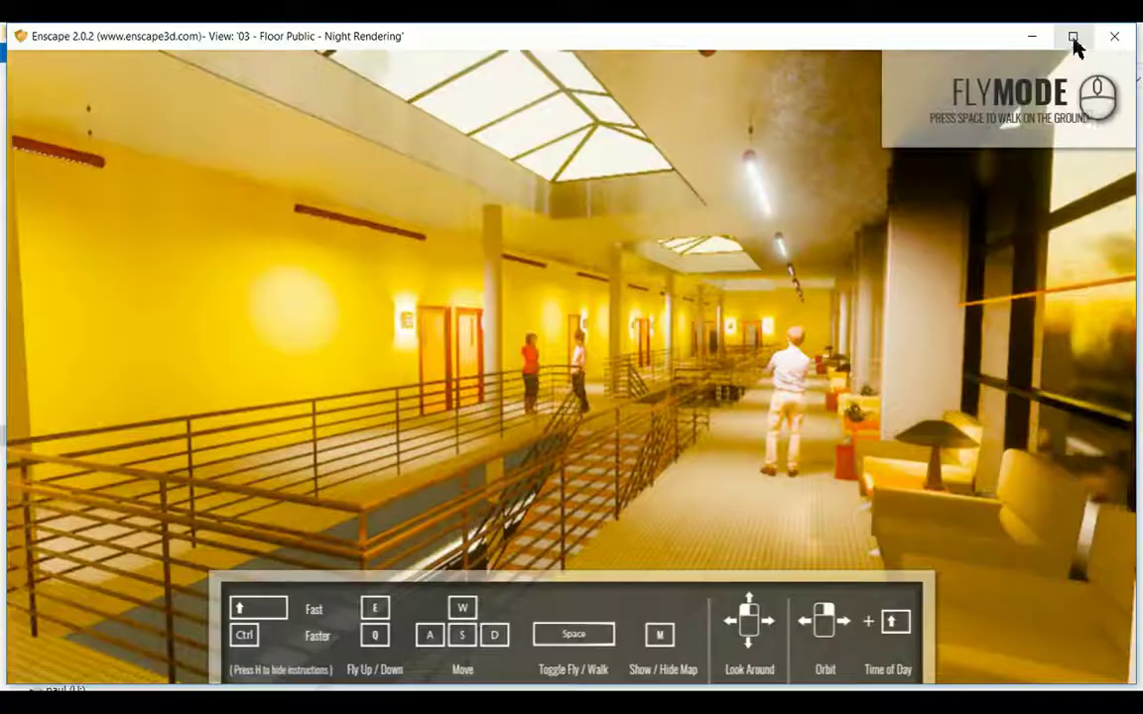
left_click(1073, 38)
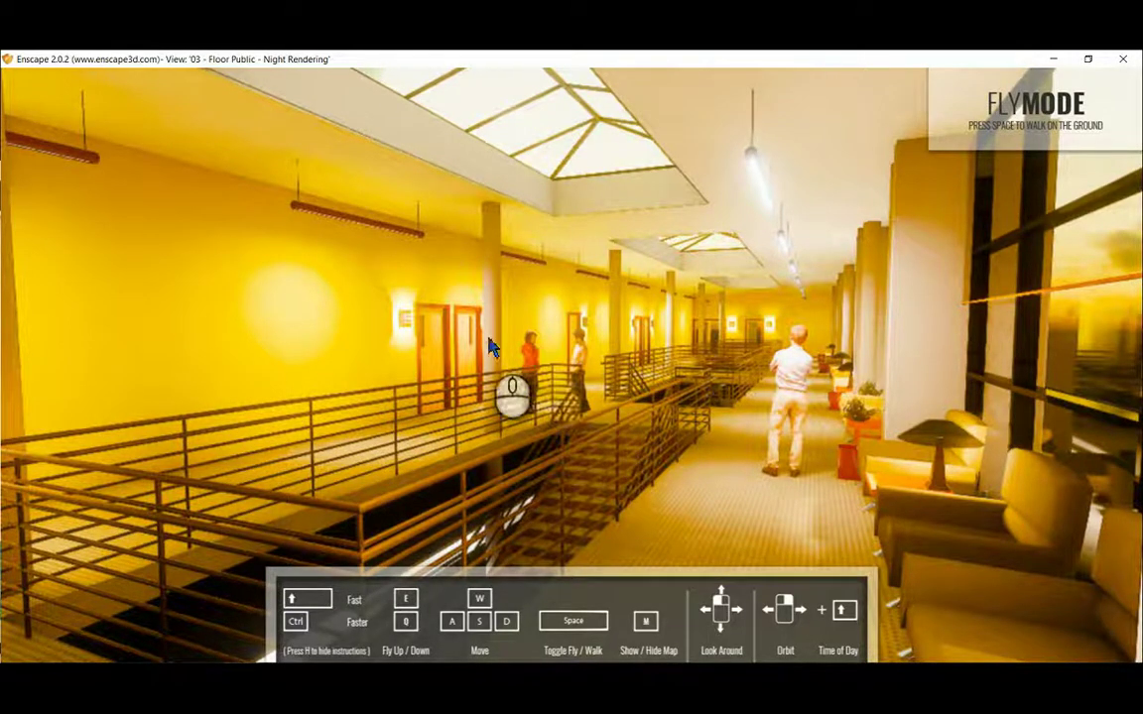
- Look around the night corridor walls, doors, hall and up toward the skylights
scroll(489, 346, "up", 3)
scroll(505, 342, "down", 3)
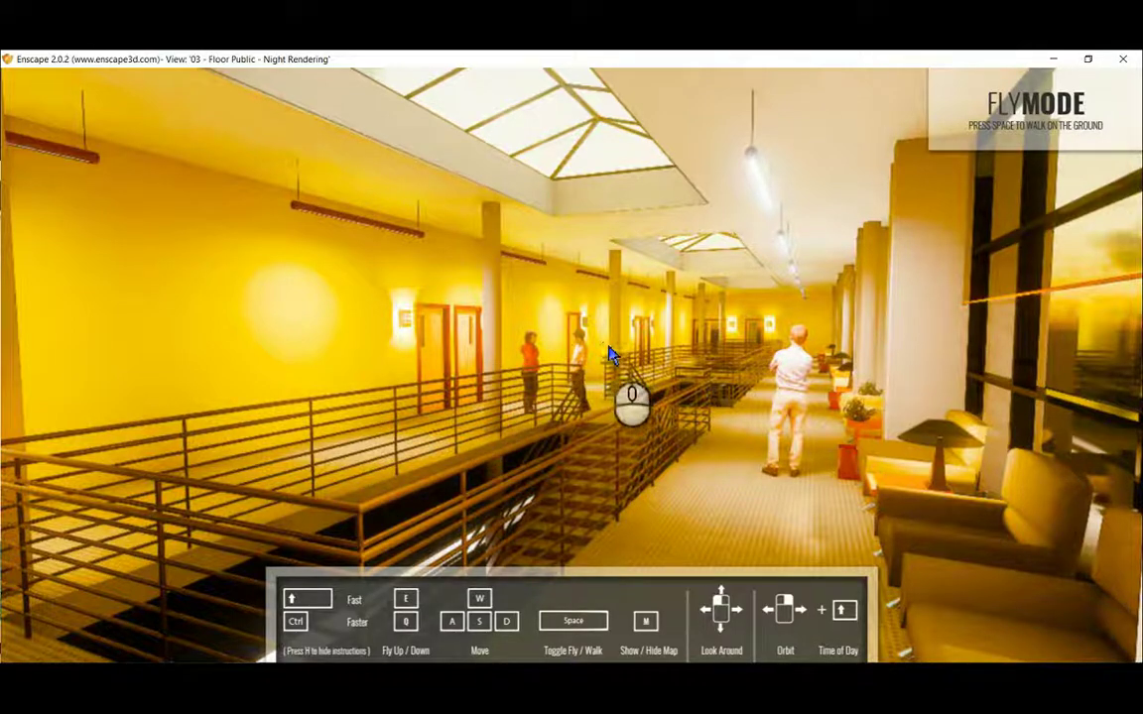
left_click_drag(615, 352, 739, 339)
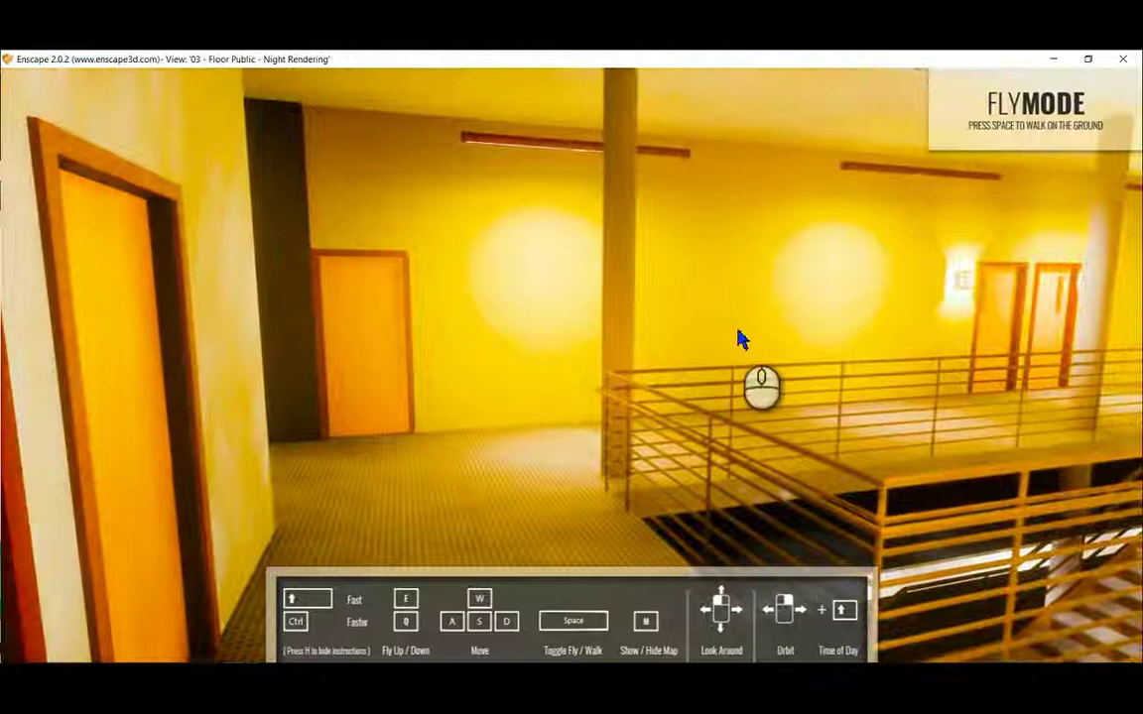
left_click_drag(811, 325, 654, 333)
mouse_move(823, 377)
left_mouse_down()
mouse_move(853, 376)
mouse_move(863, 349)
mouse_move(823, 377)
left_mouse_up()
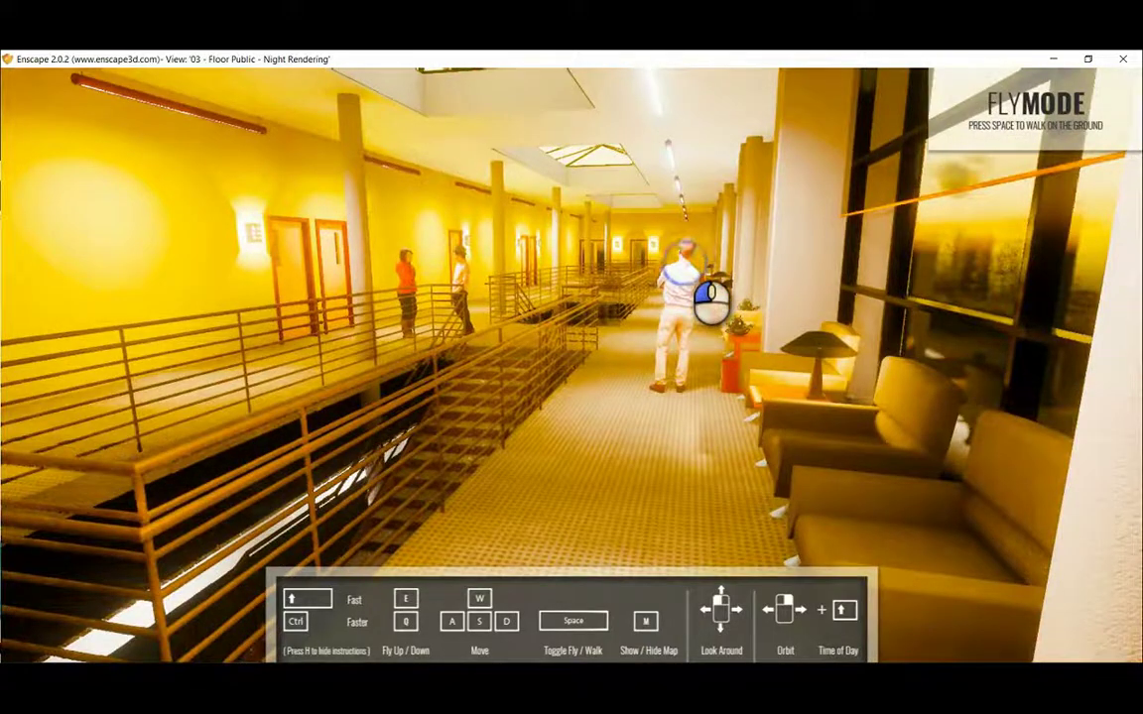
left_click_drag(711, 301, 806, 345)
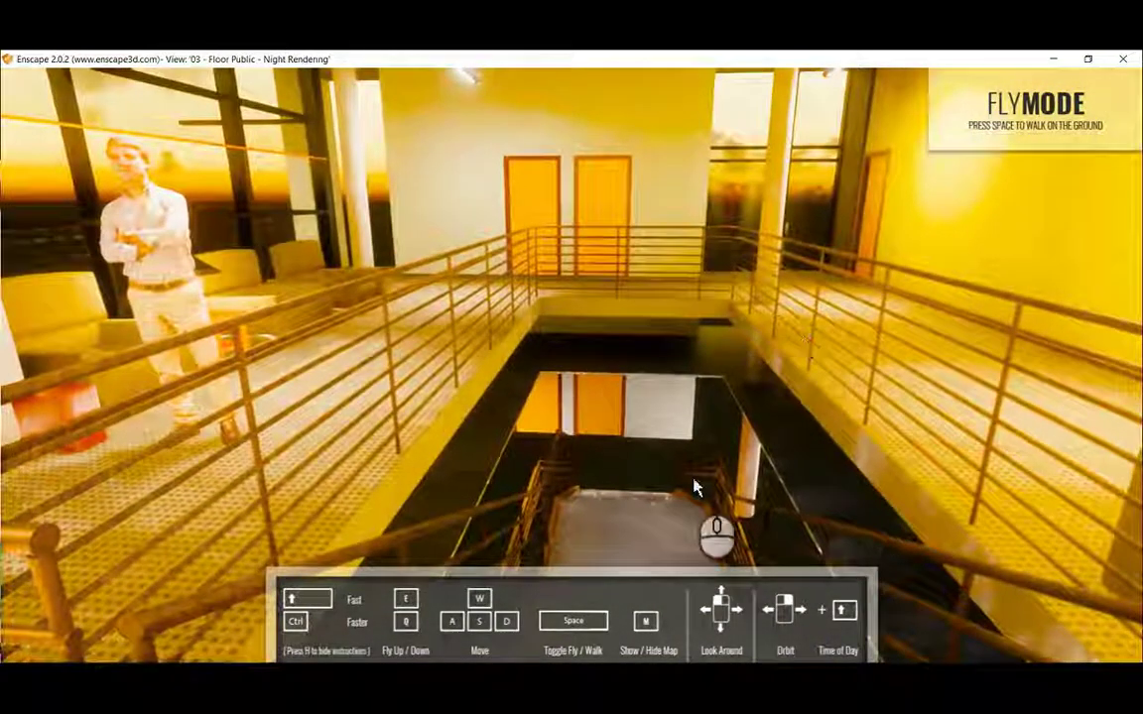
- Switch to walking mode and walk toward the doors, looking down into the stairwell
key("space")
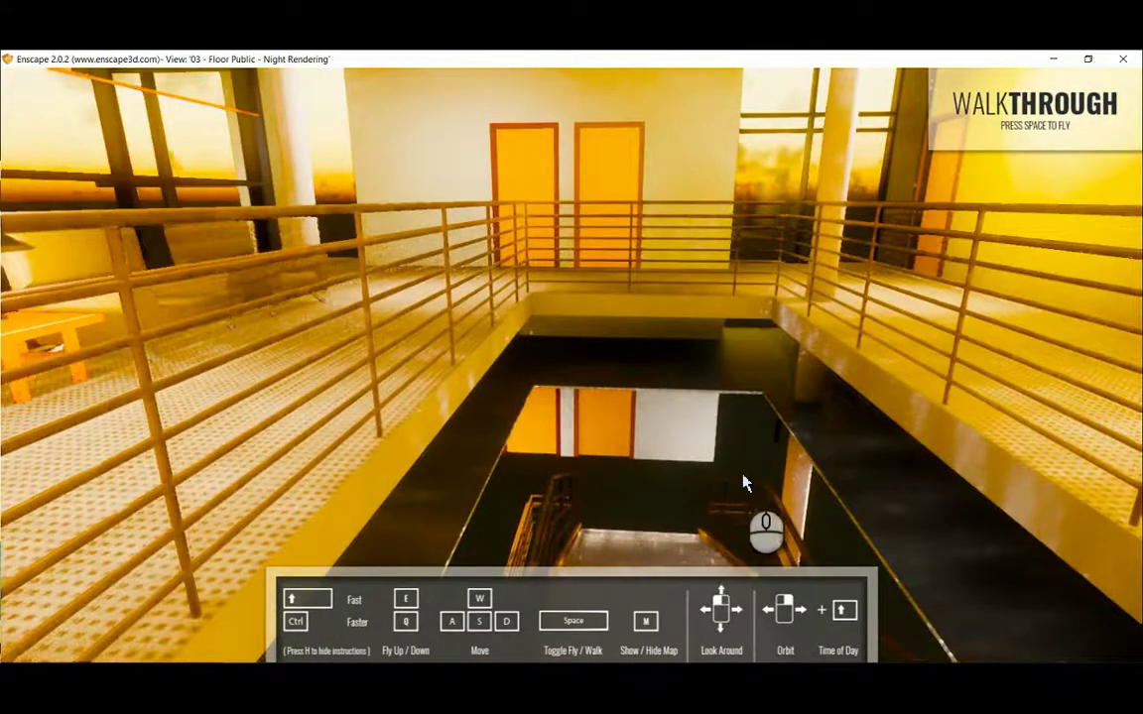
key("w")
left_click_drag(688, 477, 707, 483)
key("w")
- Return to Fly mode and fly down to the orange lower-floor doors and along the corridor
key("space")
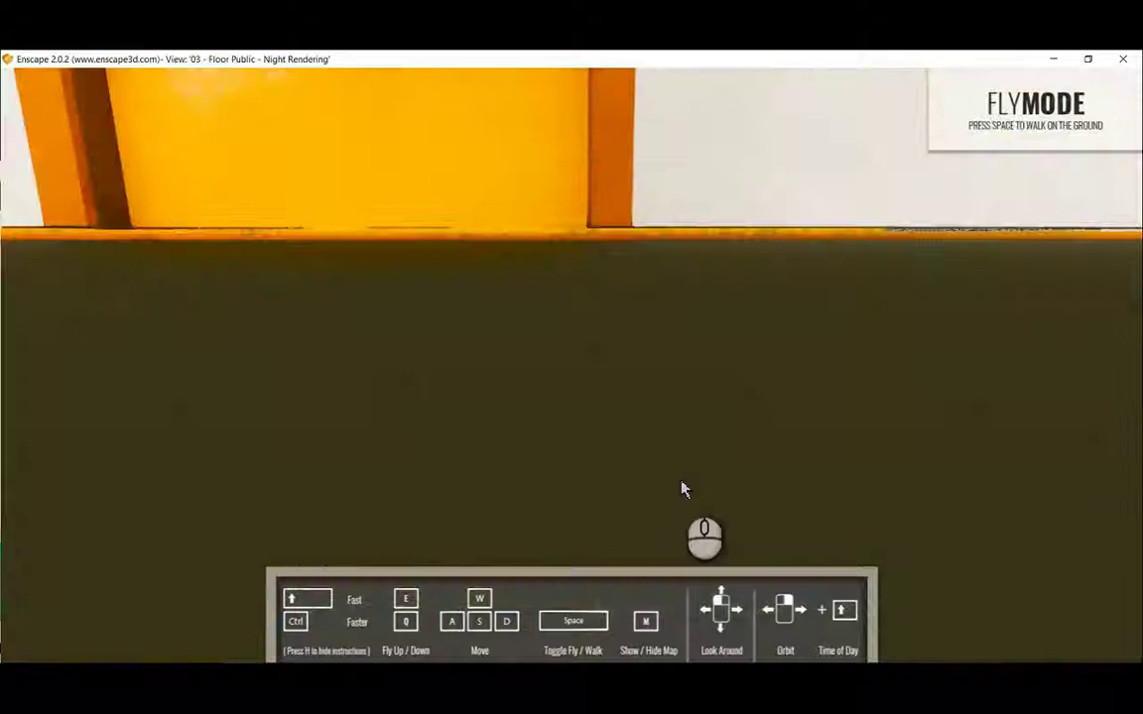
left_click_drag(700, 484, 620, 436)
key("e")
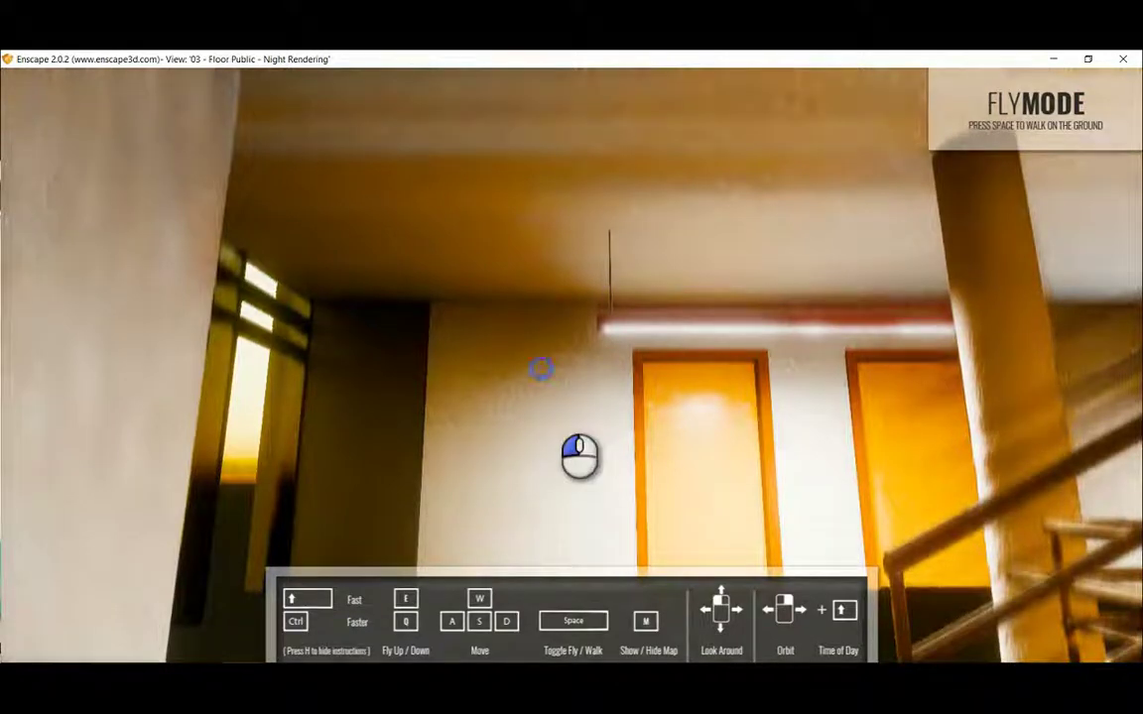
left_click_drag(541, 369, 633, 401)
key("w")
key("space")
key("space")
key("e")
key("w")
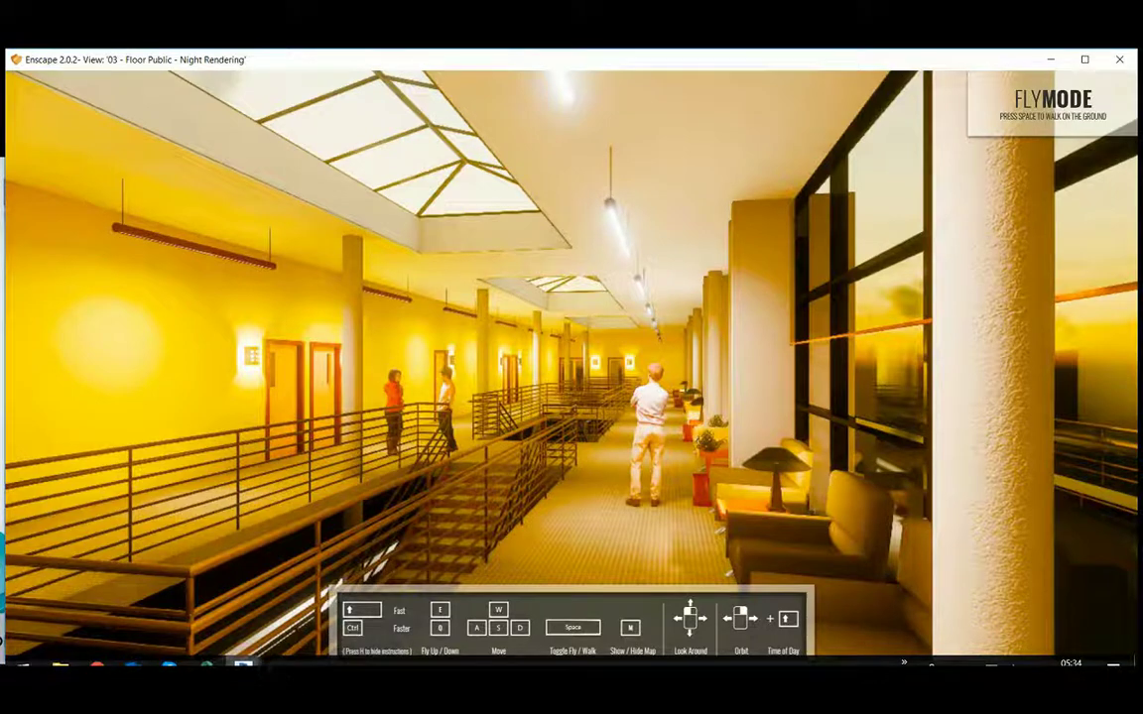
- Maximize the window and set the current view as the camera path Start Position
double_click(957, 60)
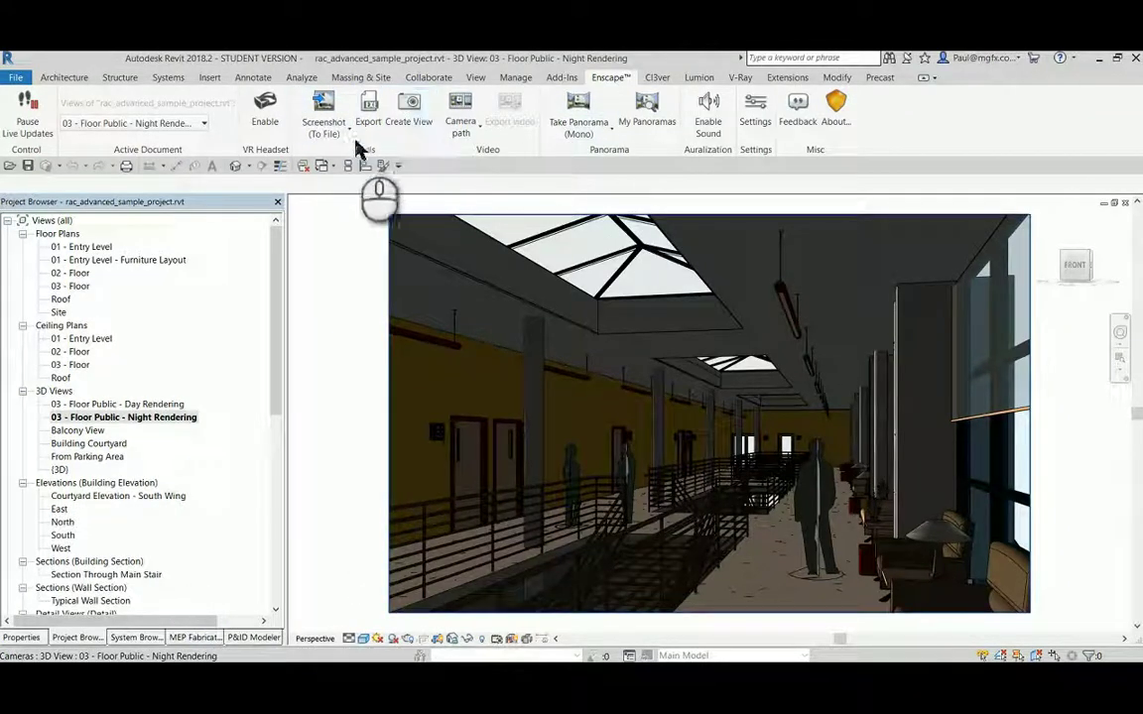
left_click(464, 137)
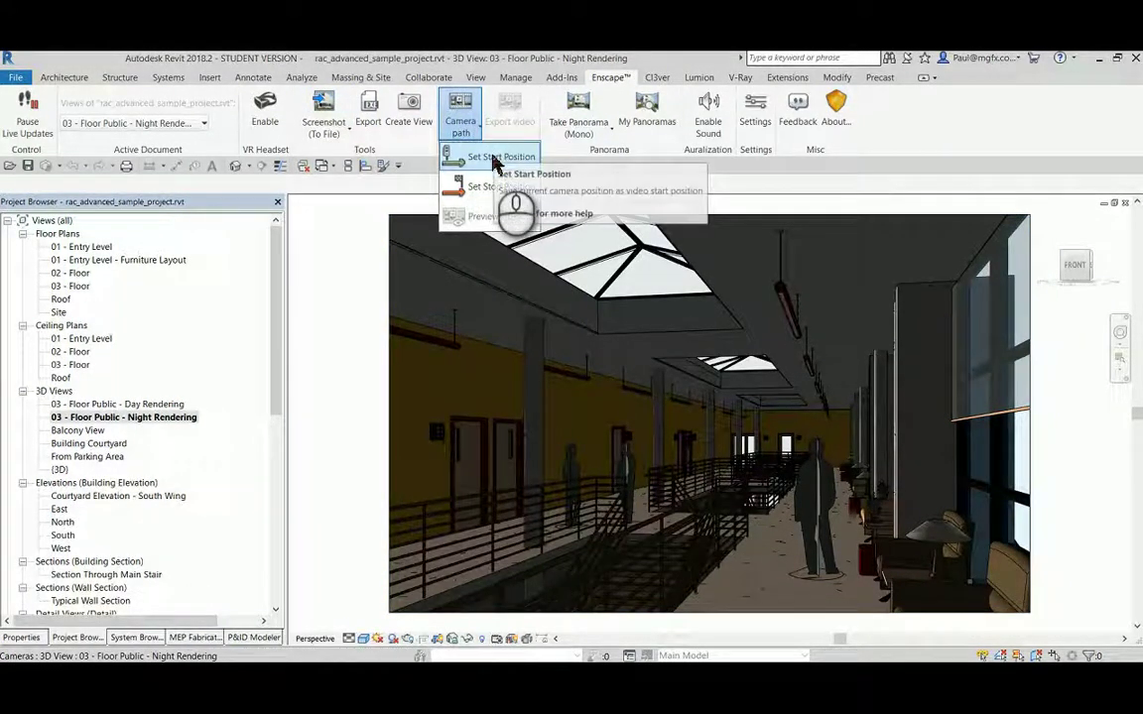
left_click(494, 157)
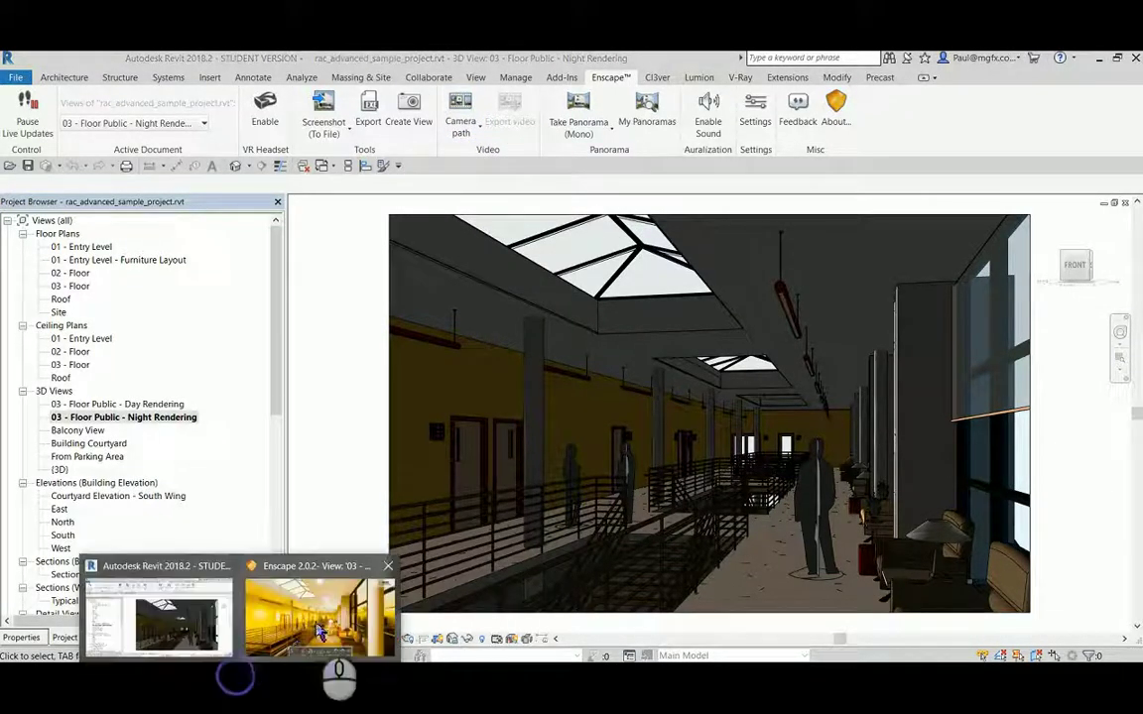
- In the Enscape window, turn and fly the camera forward along the corridor
left_click(318, 612)
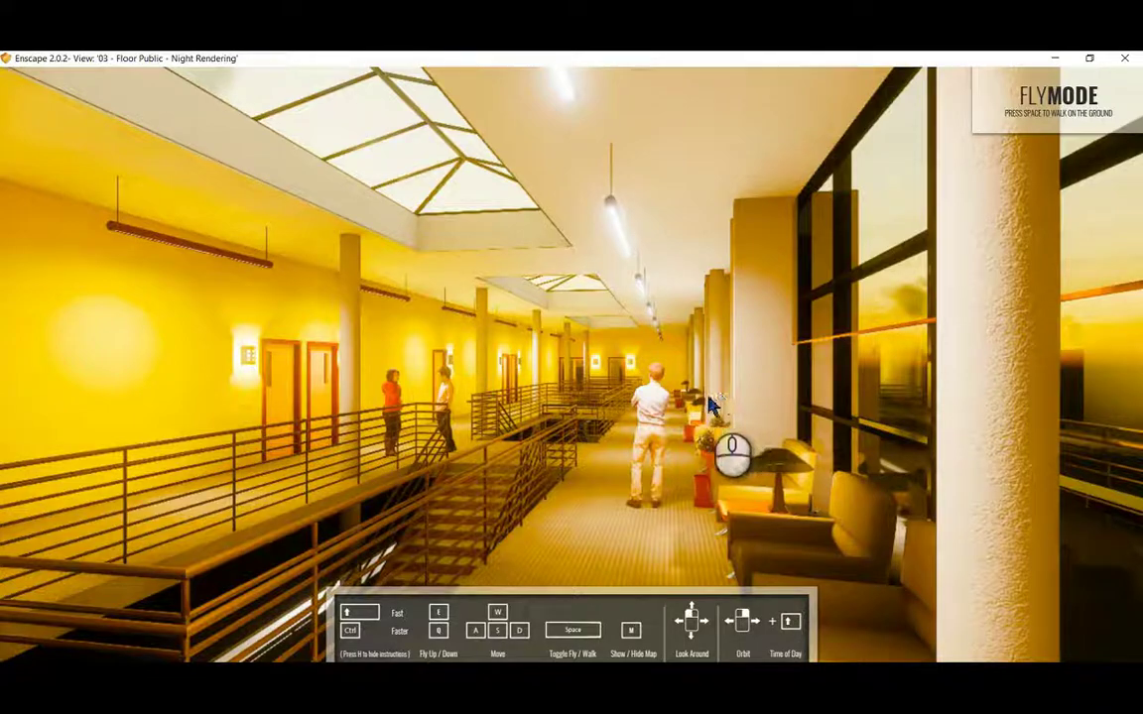
left_click_drag(699, 401, 685, 384)
left_click_drag(710, 426, 682, 392)
- Back in Revit, set the current Enscape view as the camera path Stop Position
mouse_move(232, 679)
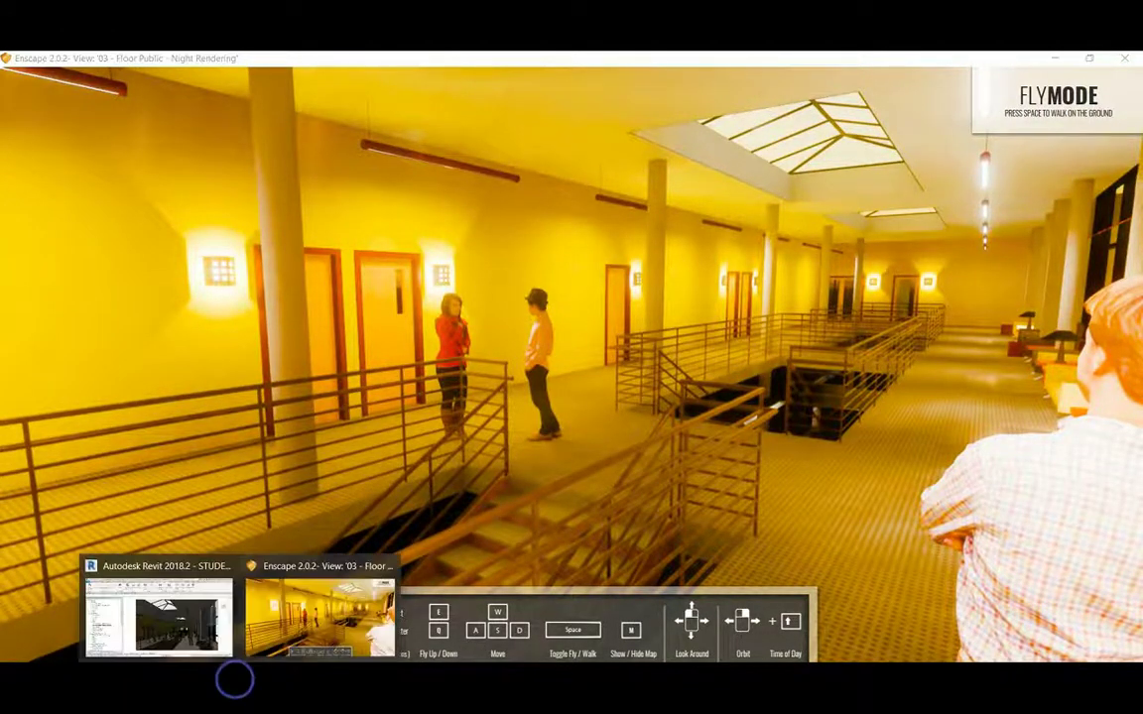
left_click(208, 613)
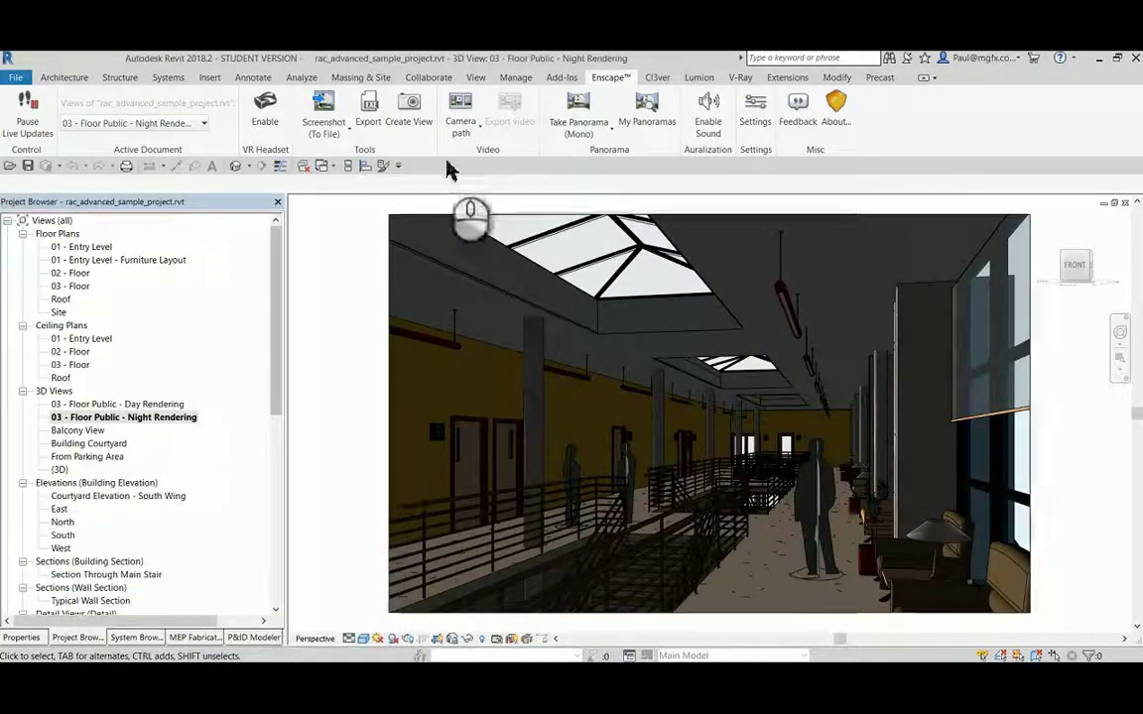
left_click(462, 129)
left_click(493, 186)
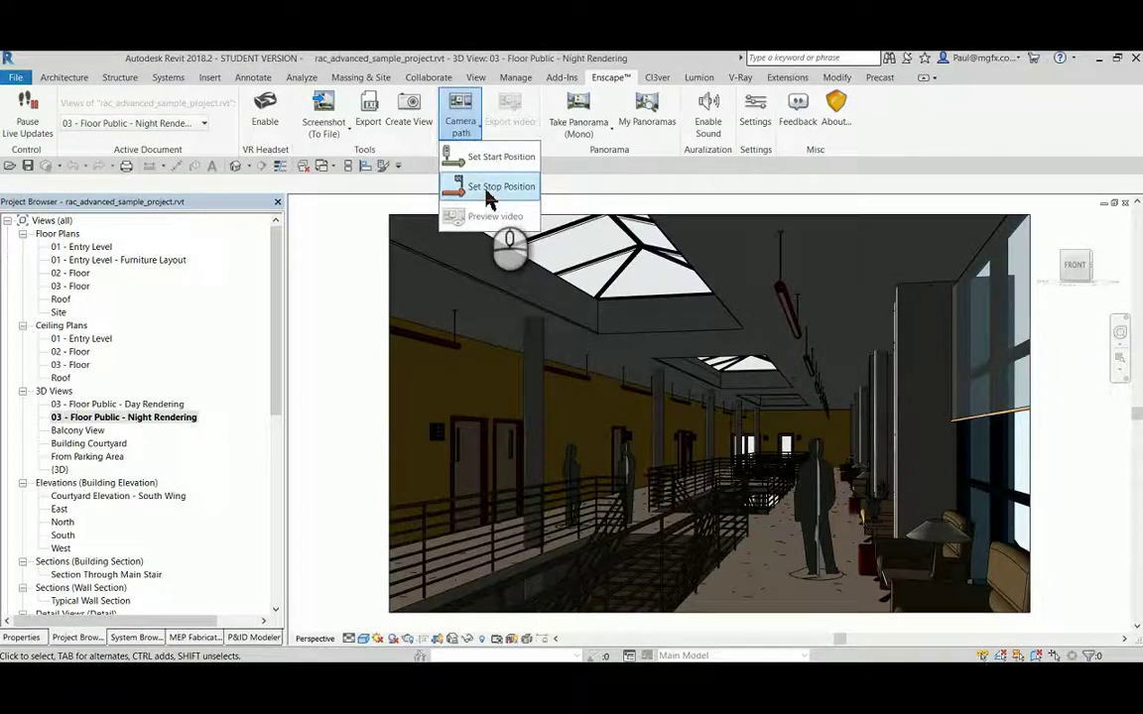
- Run Camera path > Preview video, then return to the Revit window
left_click(463, 126)
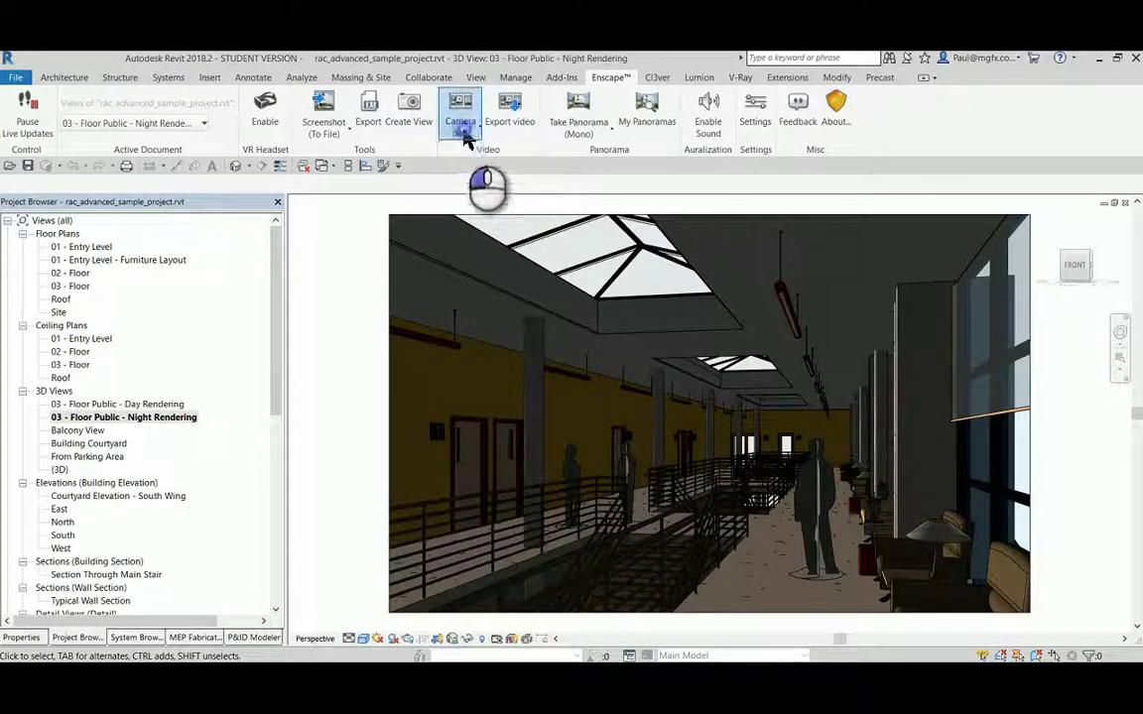
left_click(486, 218)
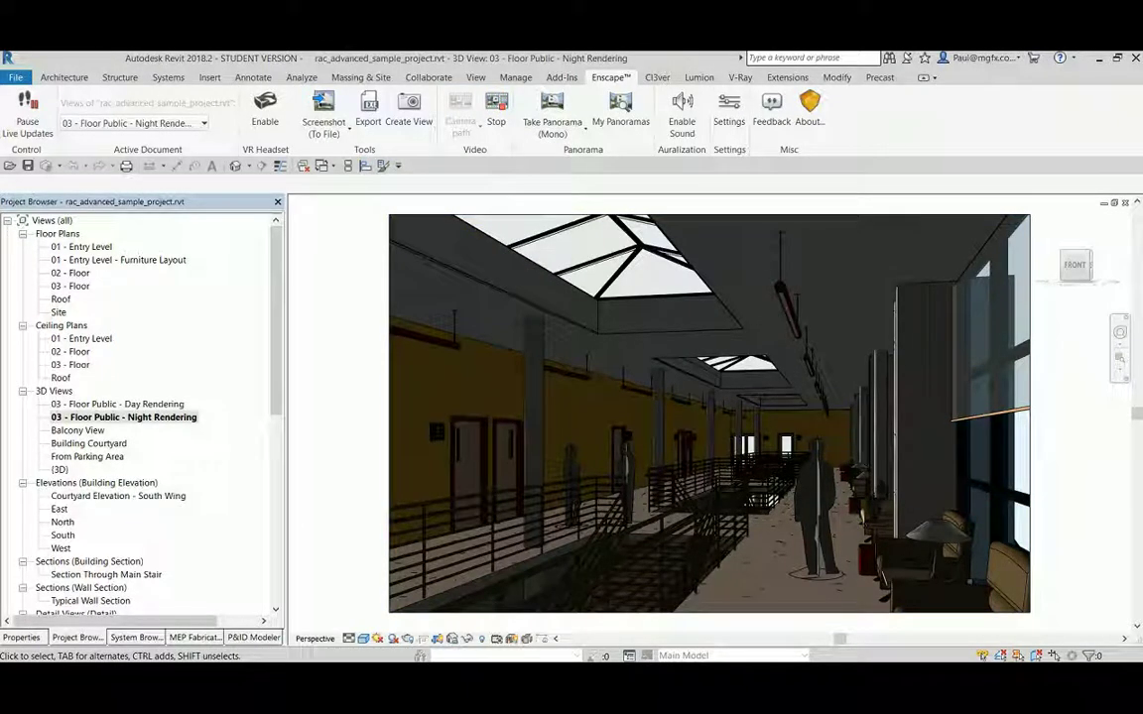
mouse_move(238, 706)
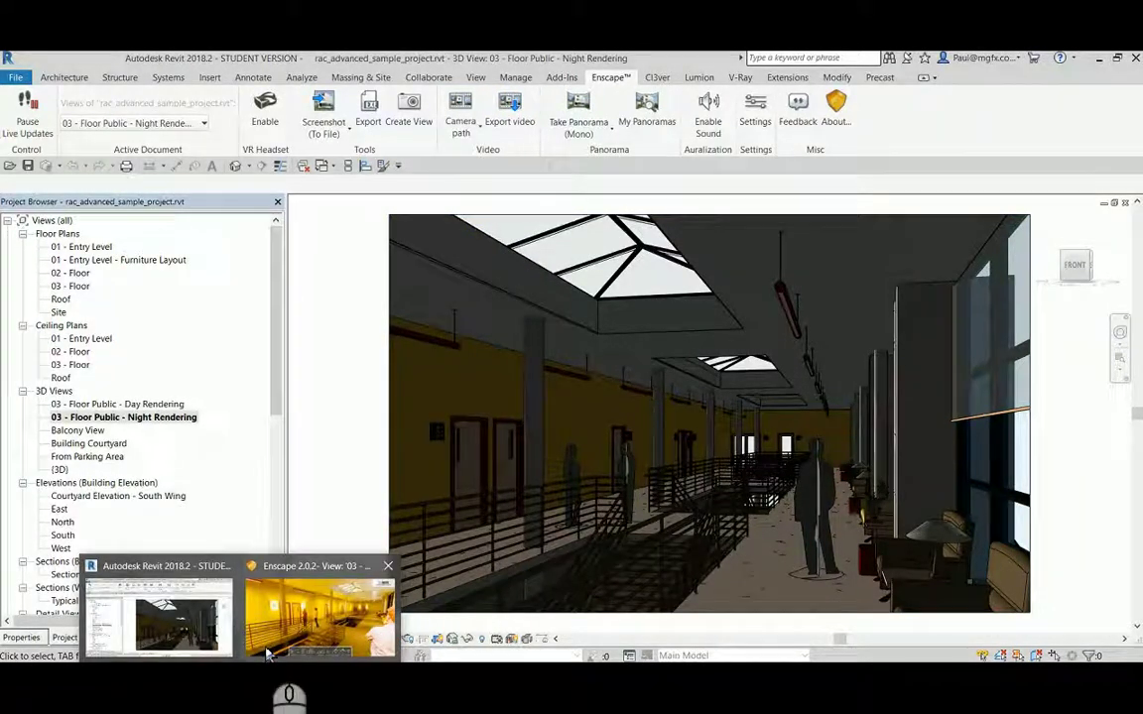
mouse_move(266, 655)
mouse_move(206, 631)
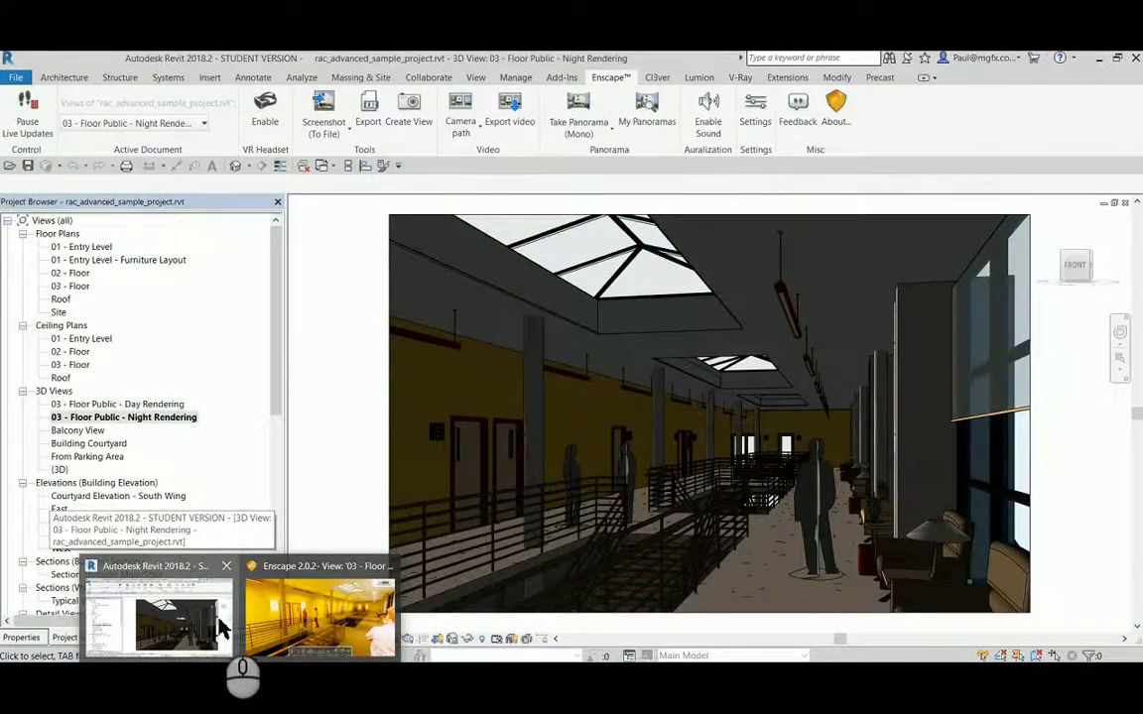
left_click(220, 626)
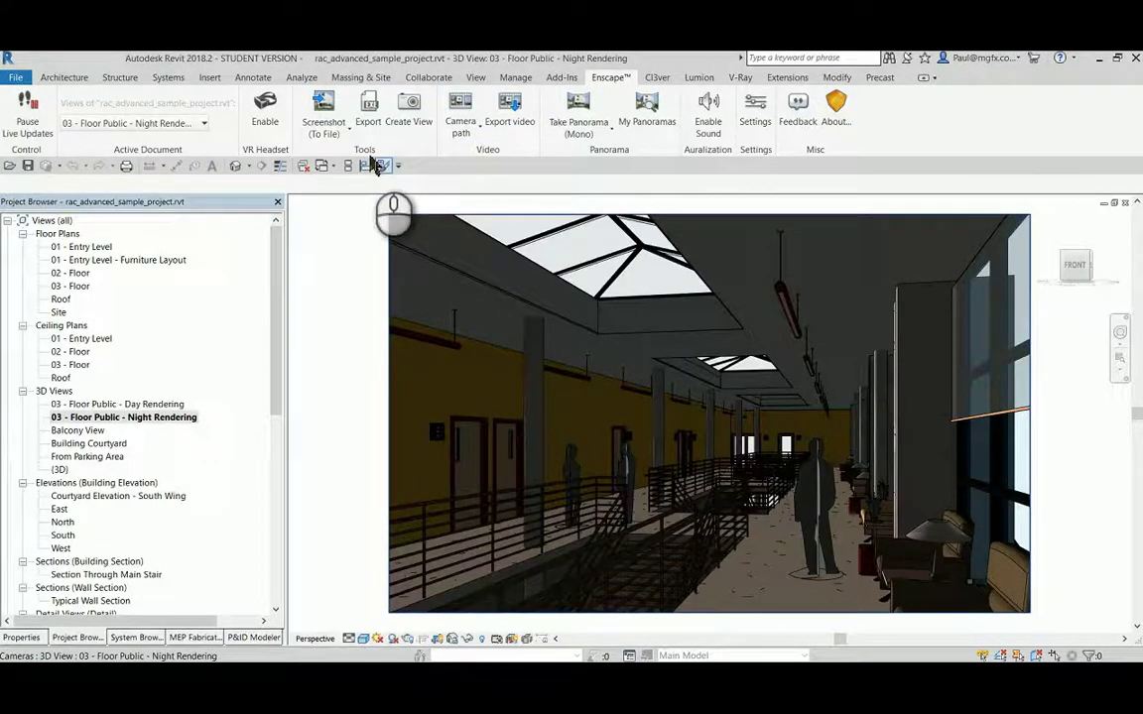
- Run Camera path > Preview video again and check the Enscape window from the taskbar
left_click(467, 127)
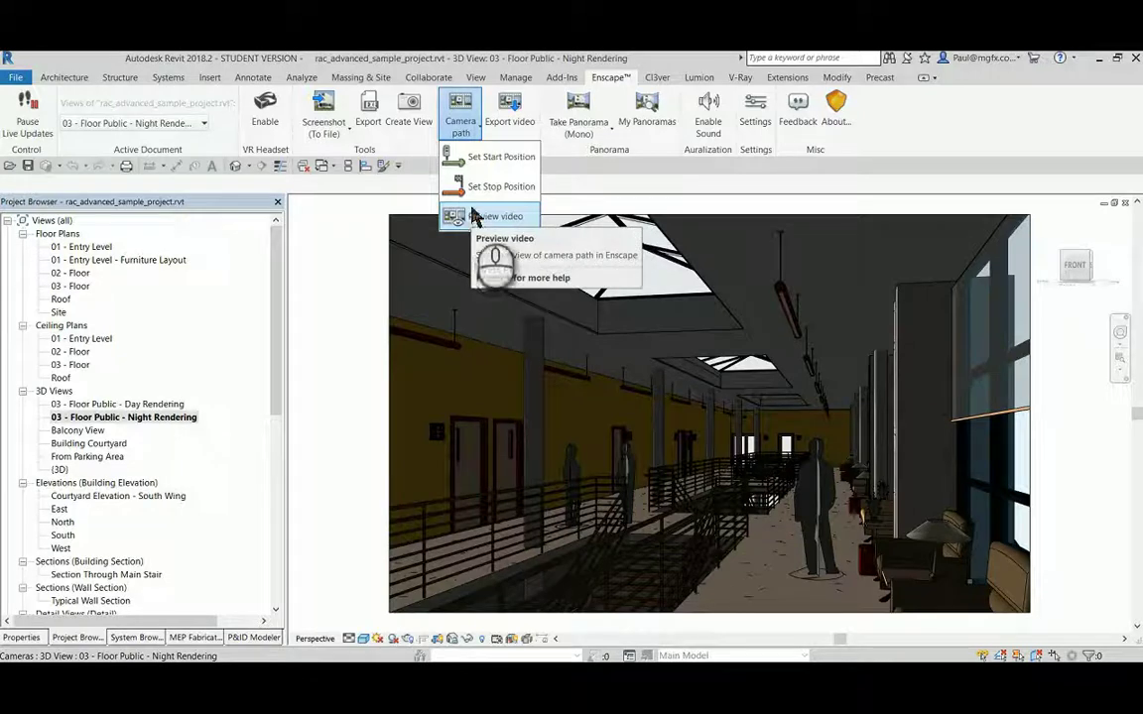
left_click(471, 217)
mouse_move(240, 695)
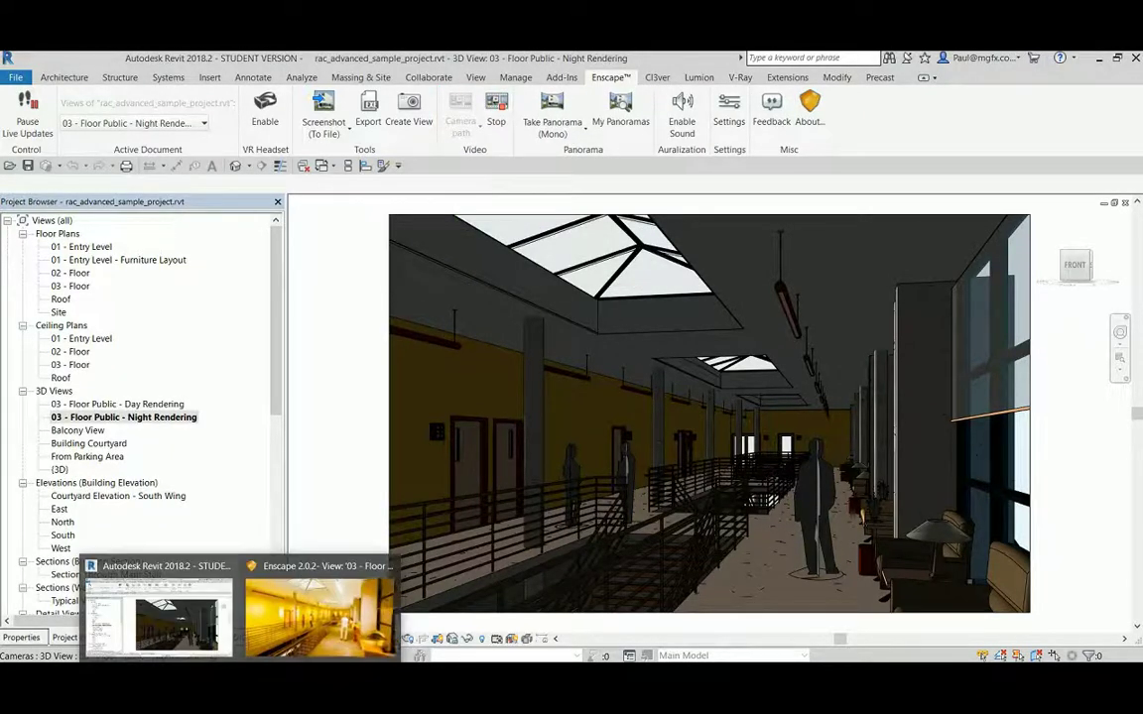
mouse_move(278, 635)
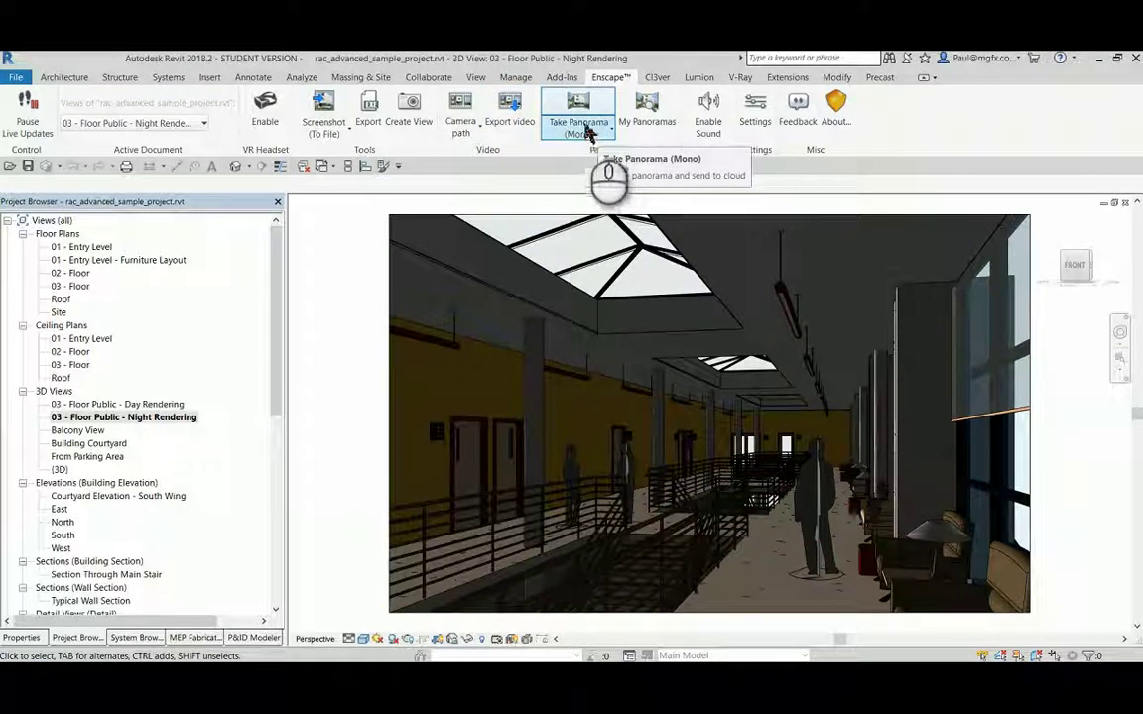
left_click(513, 110)
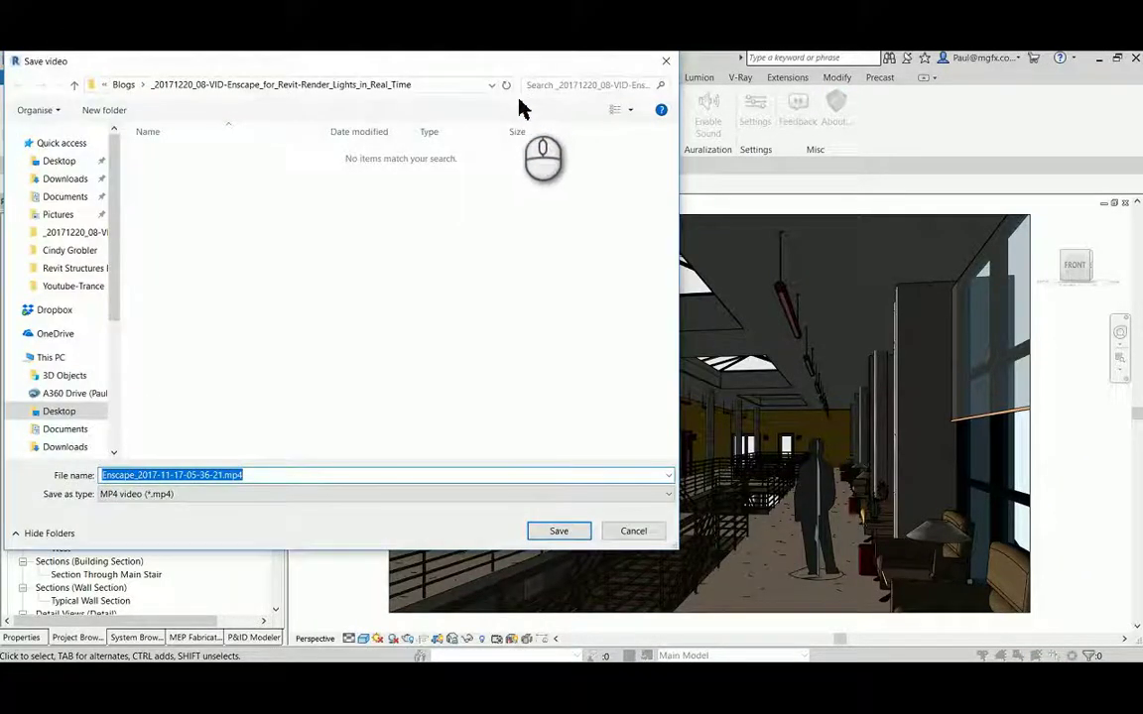
left_click(60, 166)
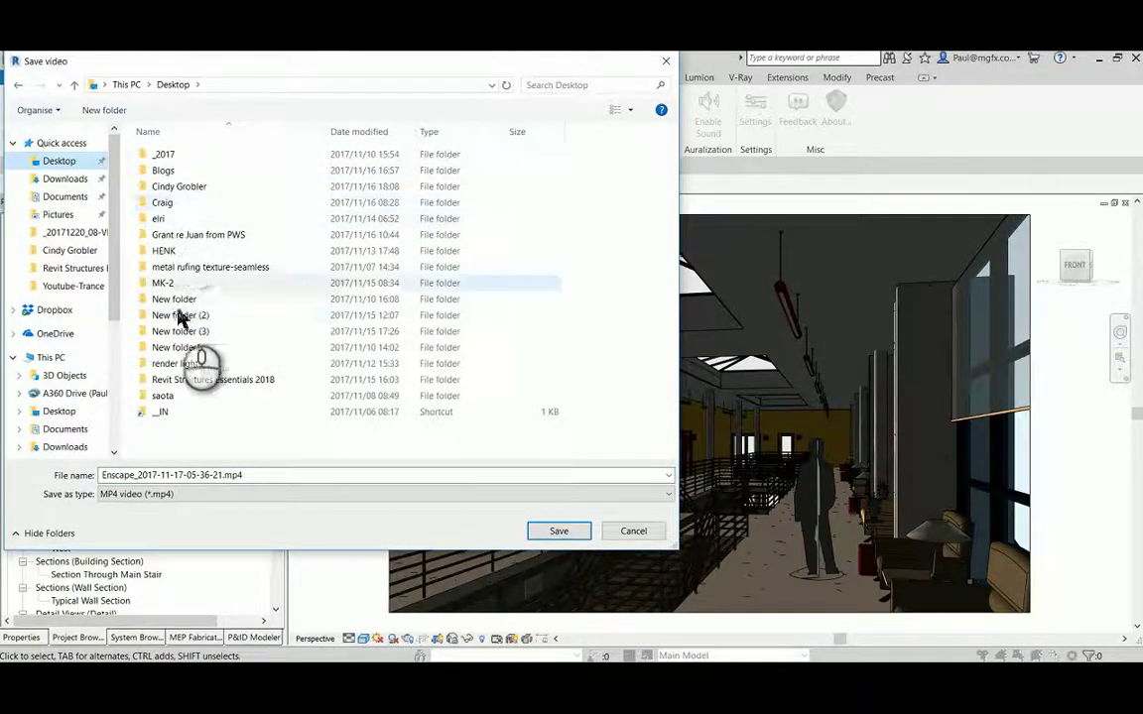
double_click(162, 171)
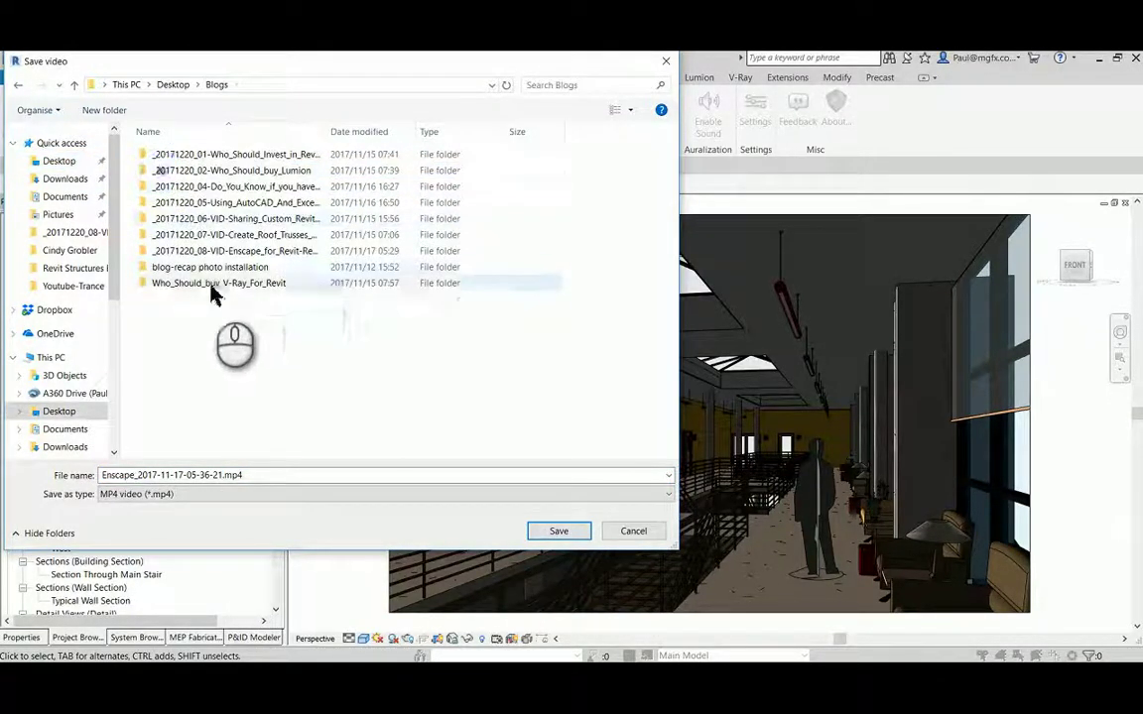
double_click(234, 252)
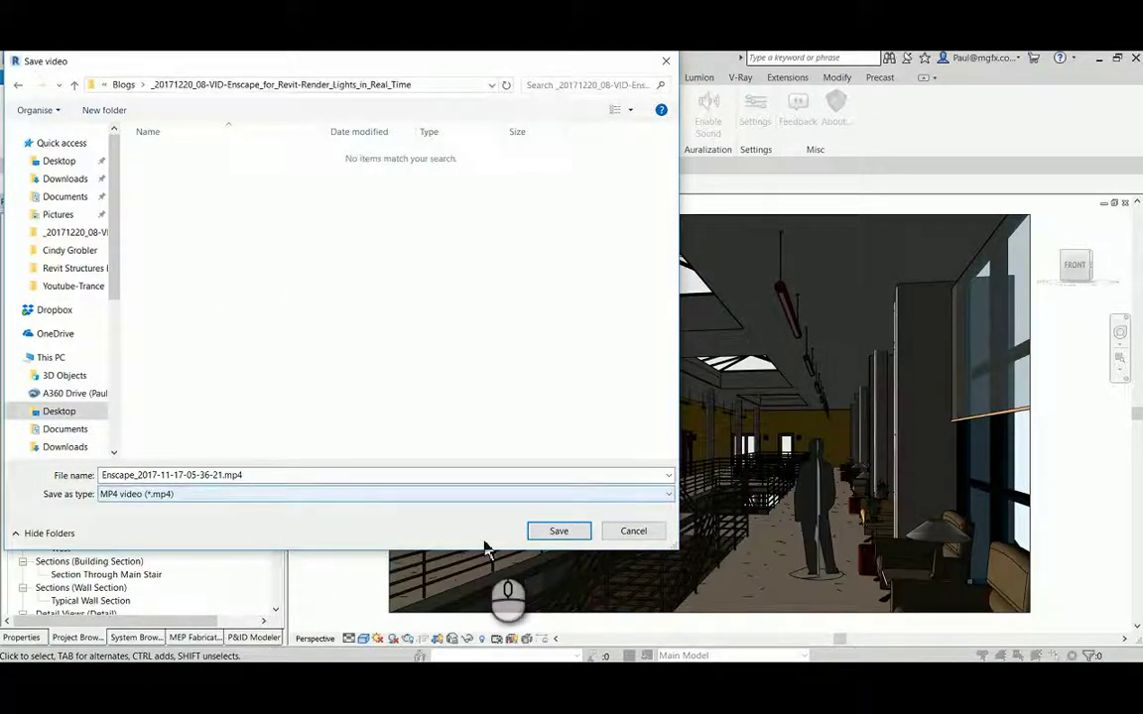
left_click(559, 531)
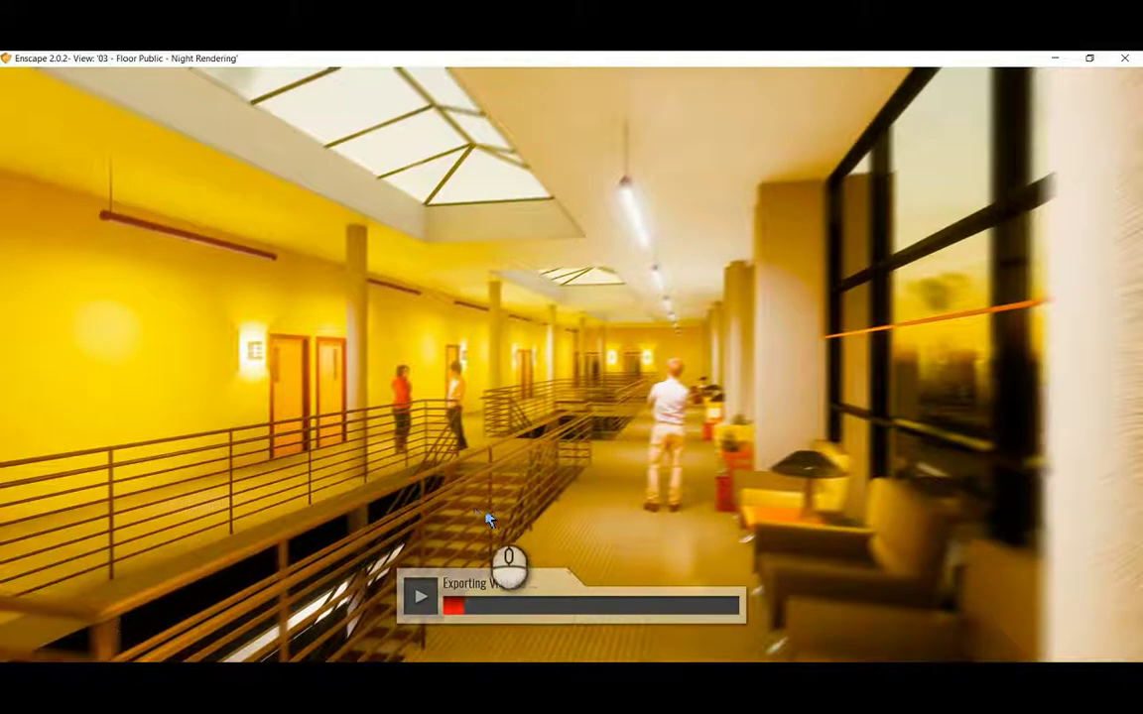
- Once the export finishes, bring up the exported walkthrough video from the taskbar
left_click(207, 686)
left_click(496, 310)
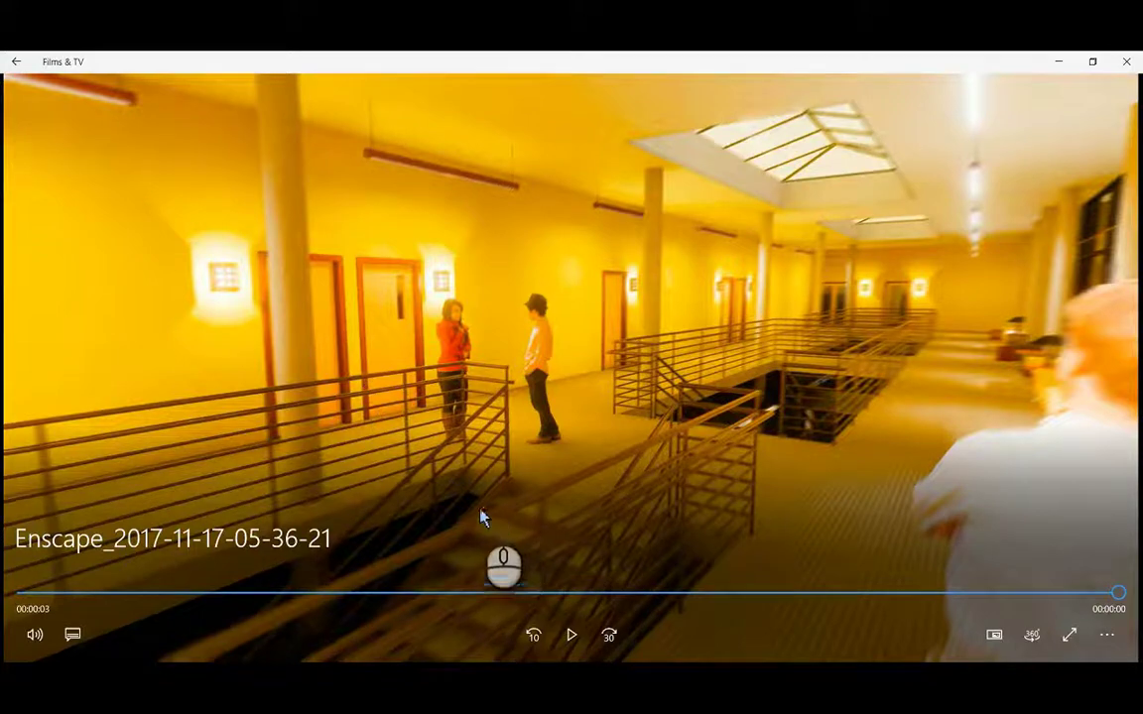
left_click(570, 638)
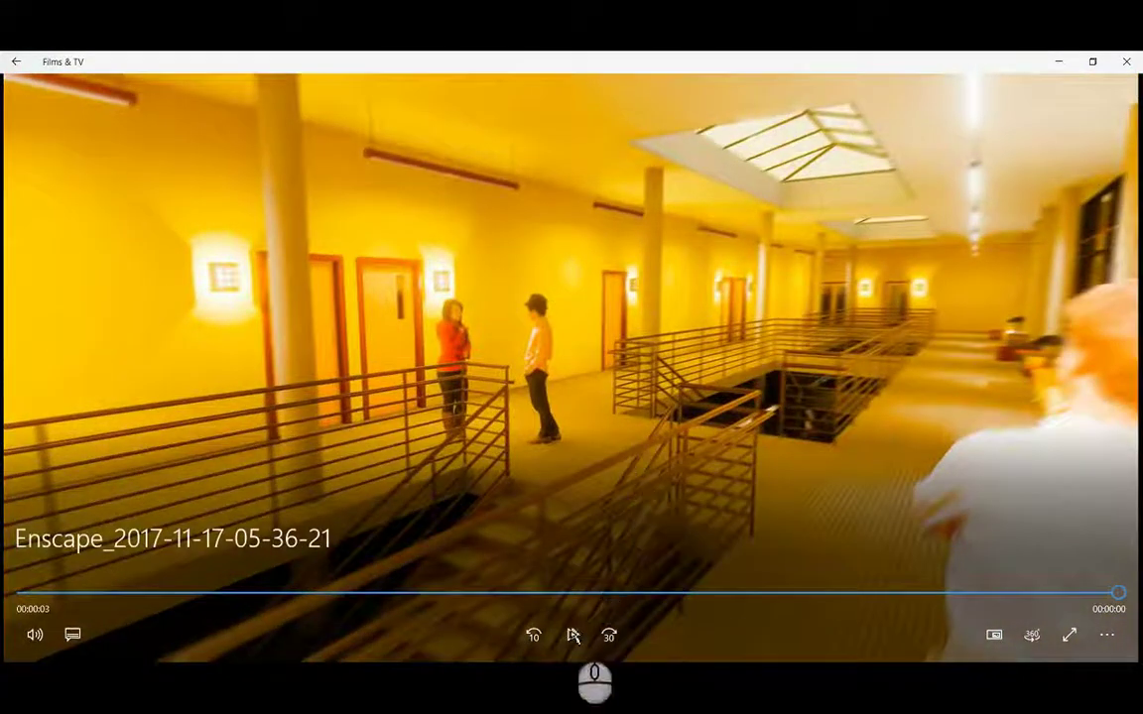
left_click(572, 636)
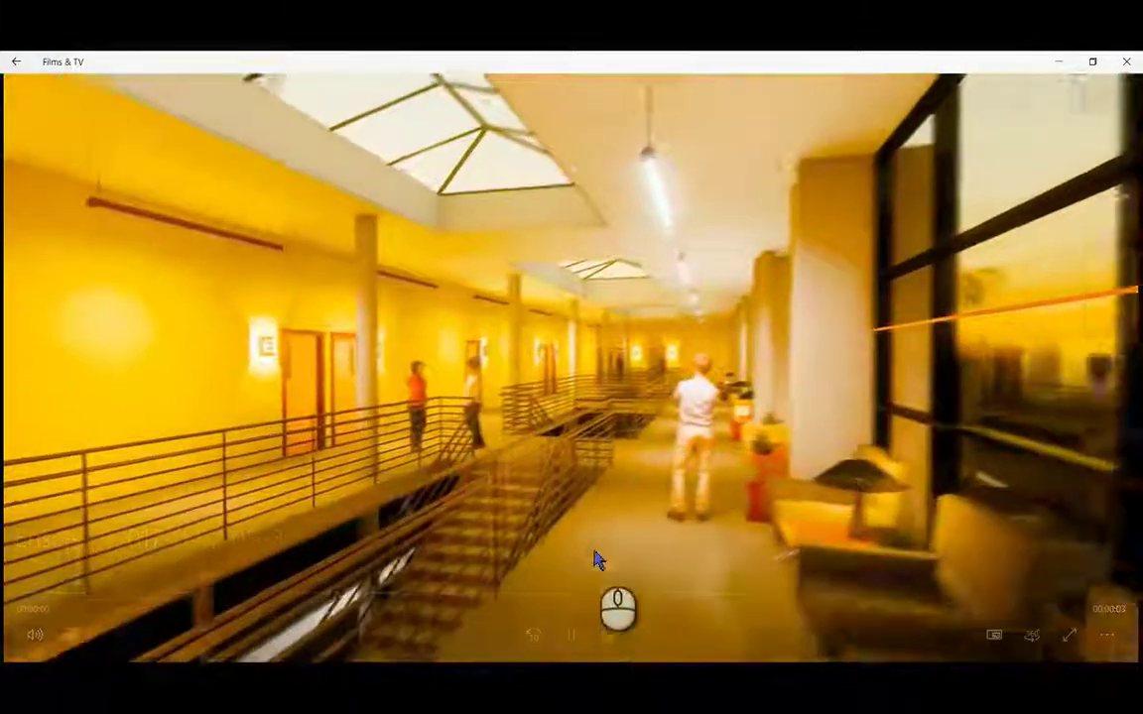